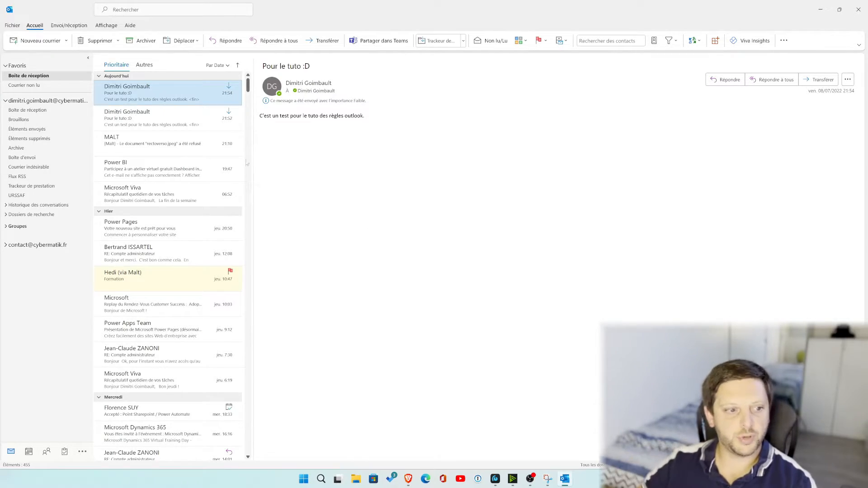
pyautogui.scroll(-15, 161, 164)
pyautogui.scroll(-20, 162, 164)
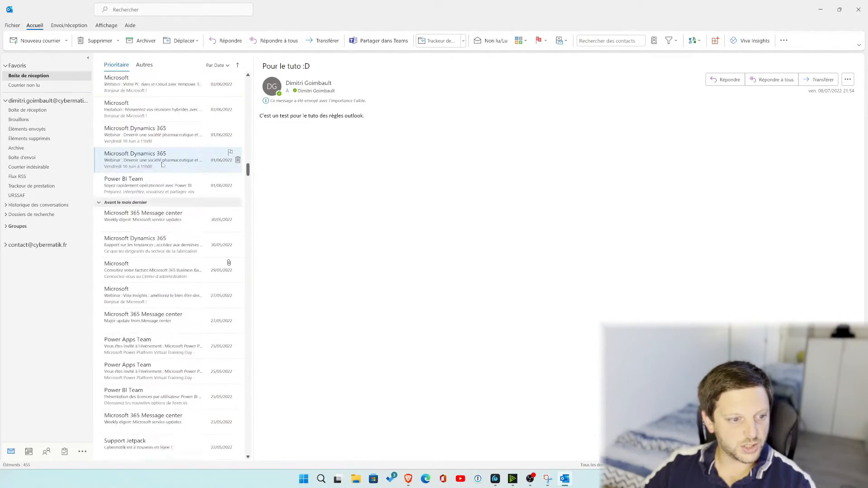
pyautogui.scroll(-10, 162, 164)
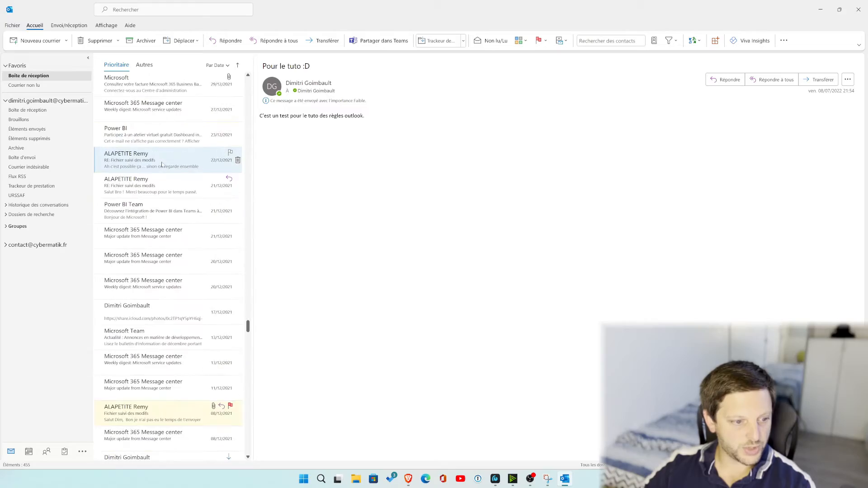
pyautogui.scroll(15, 147, 252)
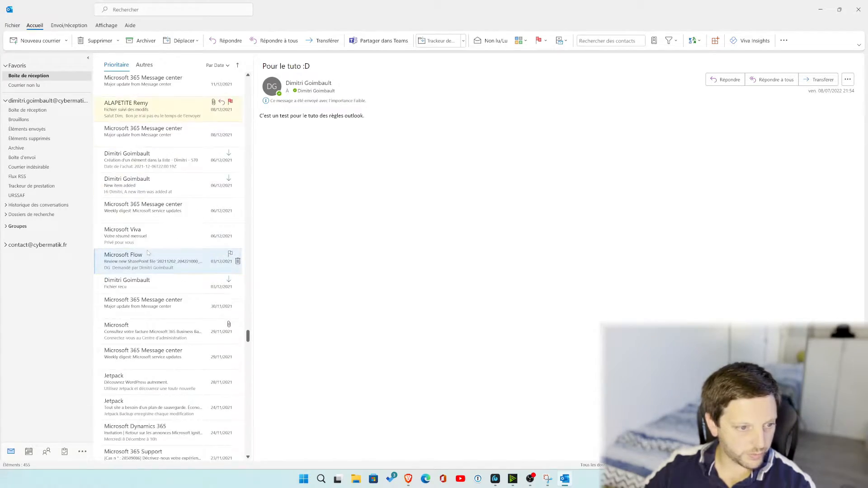
pyautogui.scroll(15, 160, 245)
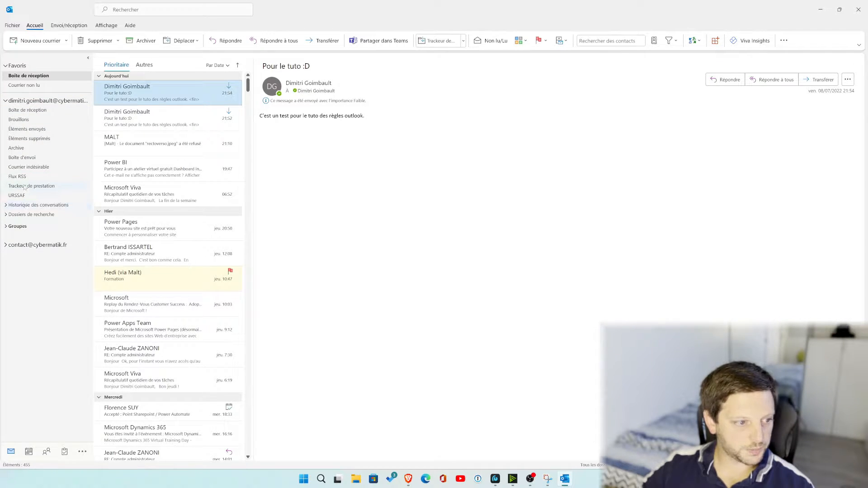
# Step: Create a new folder named "Pour youtube" at the root of the main mailbox
pyautogui.rightClick(33, 102)
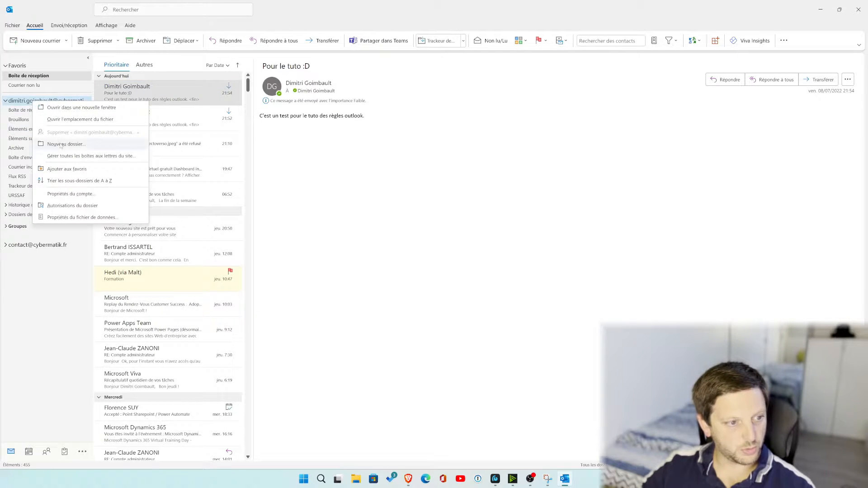
pyautogui.click(84, 144)
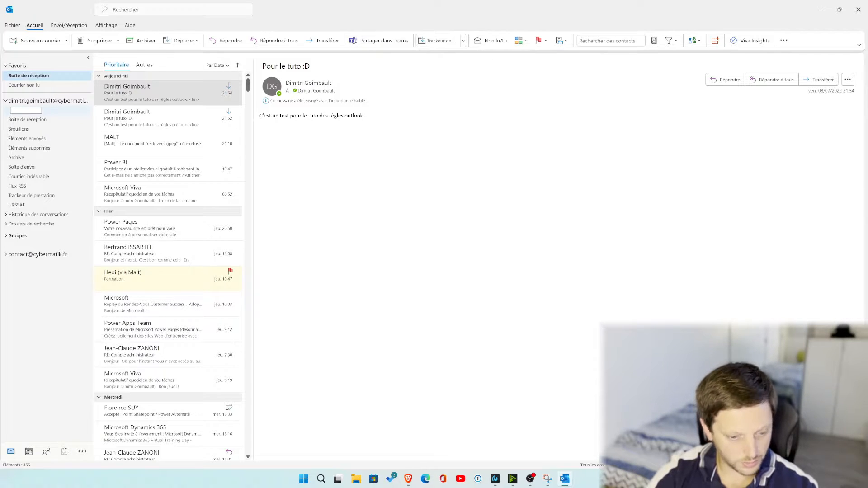
pyautogui.write('Pour youtube')
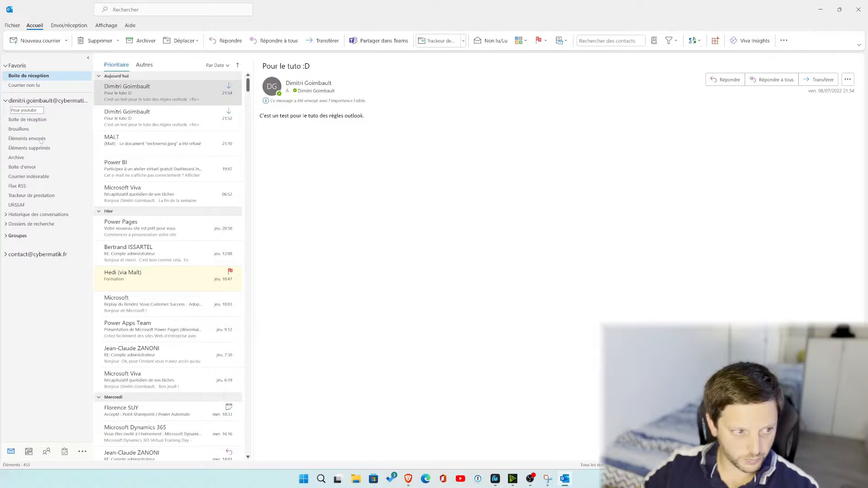
pyautogui.press('Return')
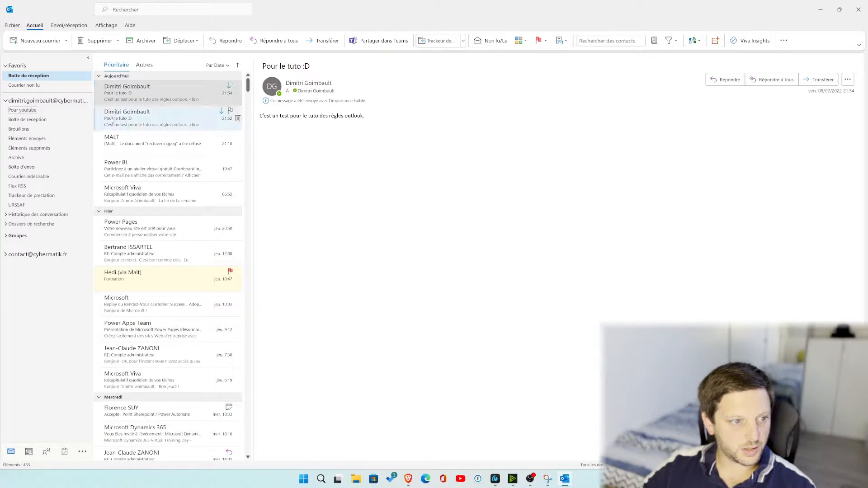
pyautogui.click(130, 98)
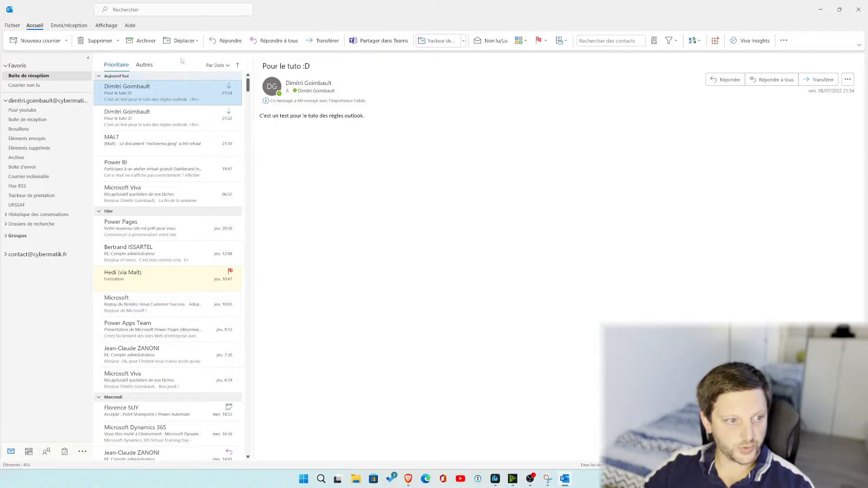
pyautogui.rightClick(200, 93)
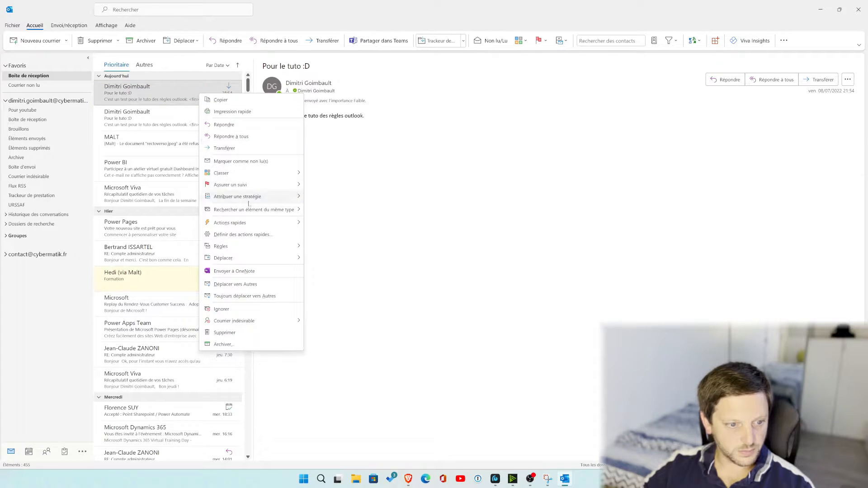
pyautogui.moveTo(260, 247)
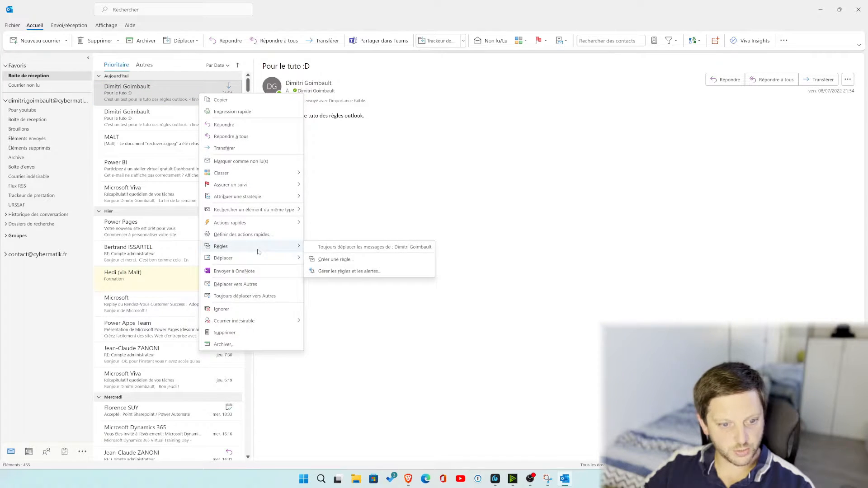
pyautogui.click(341, 262)
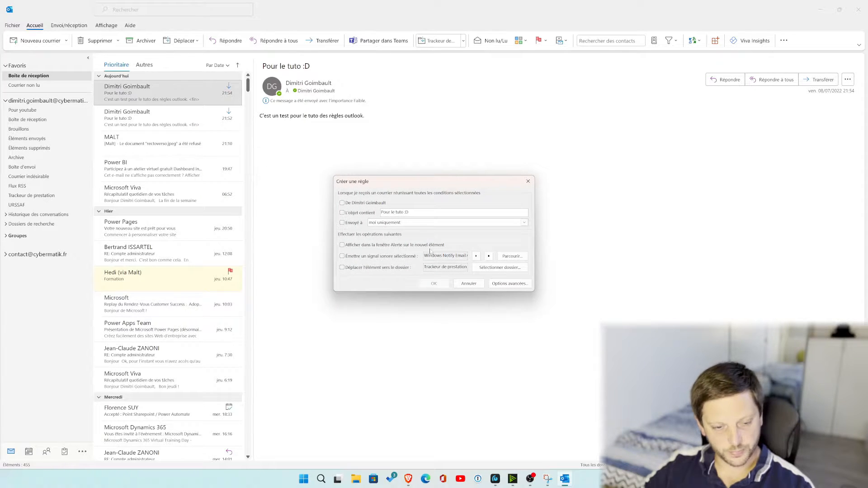
pyautogui.moveTo(440, 181); pyautogui.dragTo(423, 183)
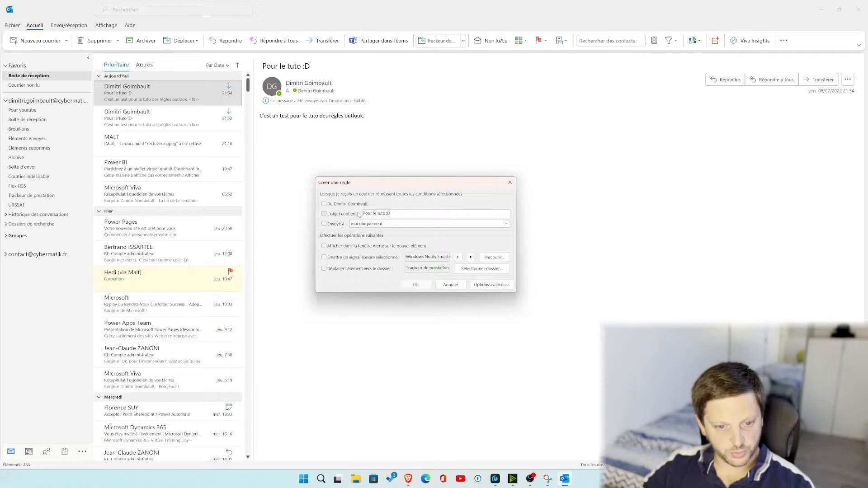
pyautogui.click(324, 204)
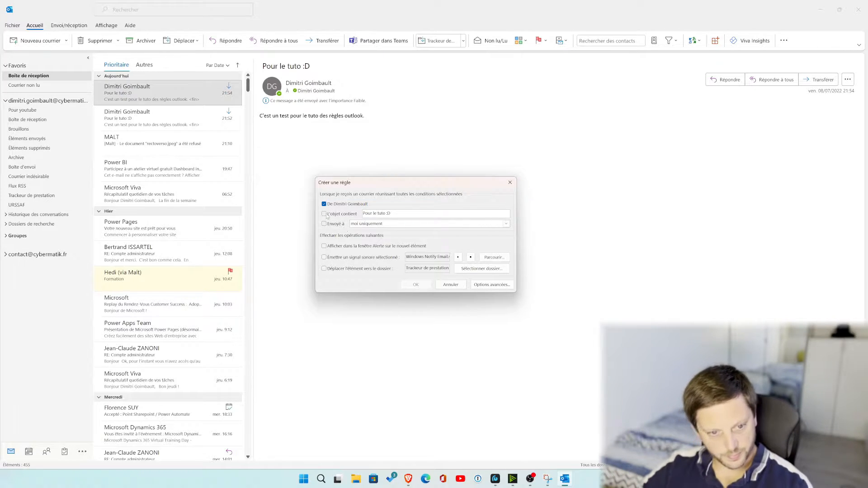
pyautogui.click(324, 214)
pyautogui.click(324, 204)
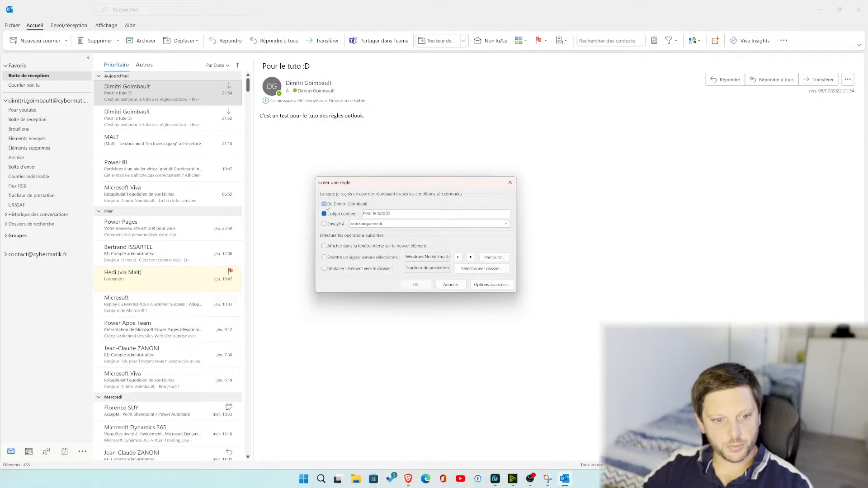
pyautogui.click(324, 224)
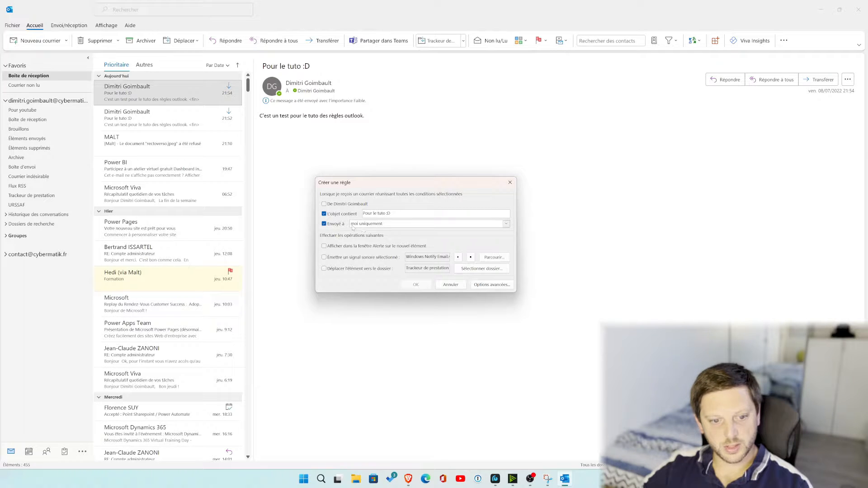
pyautogui.click(377, 224)
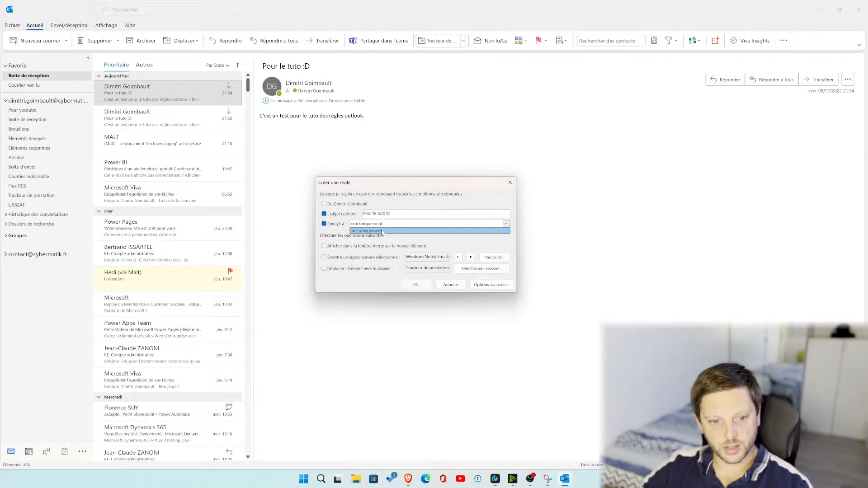
pyautogui.click(329, 217)
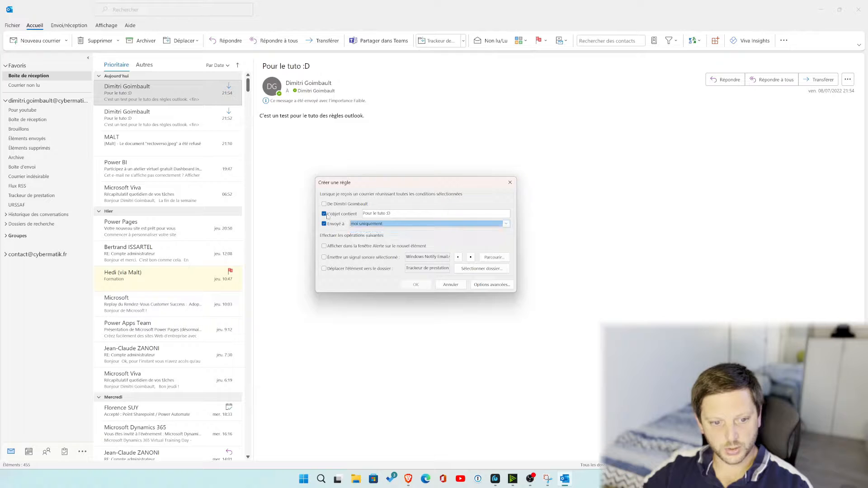
pyautogui.click(324, 213)
pyautogui.click(324, 223)
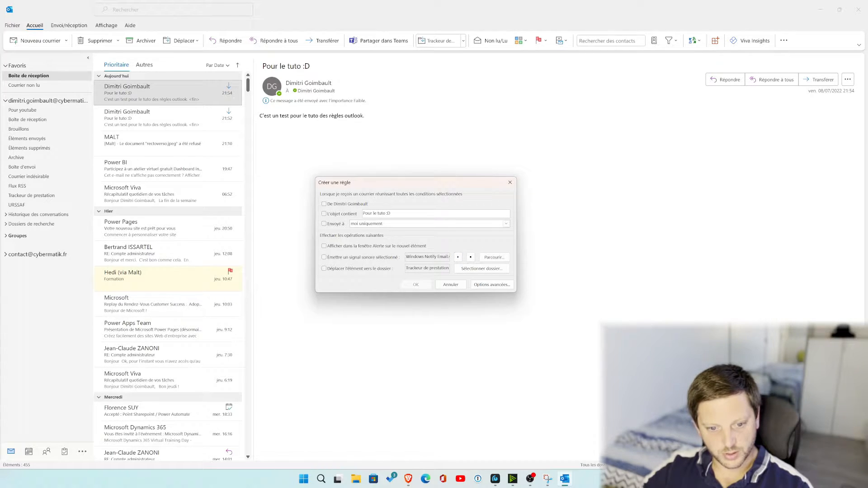
pyautogui.click(485, 258)
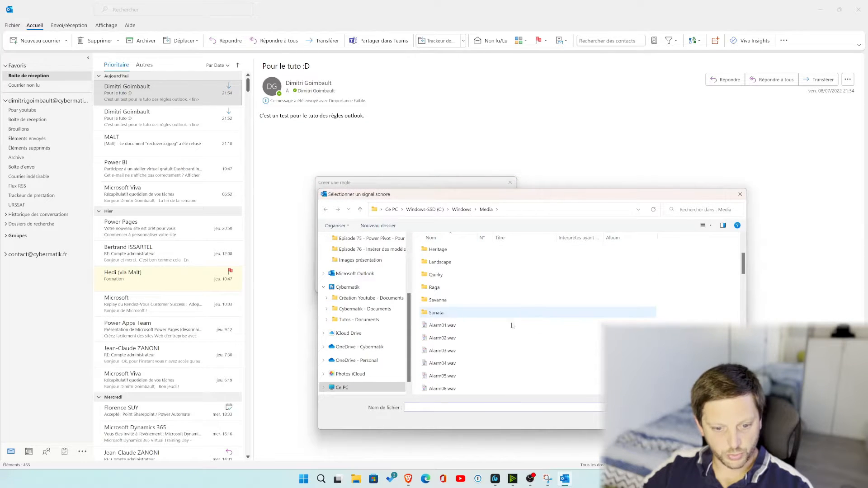
pyautogui.scroll(-1, 471, 296)
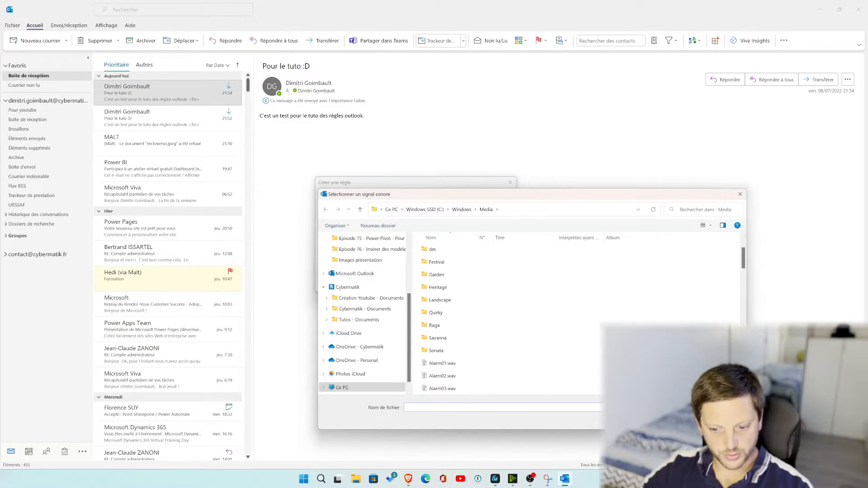
pyautogui.click(717, 420)
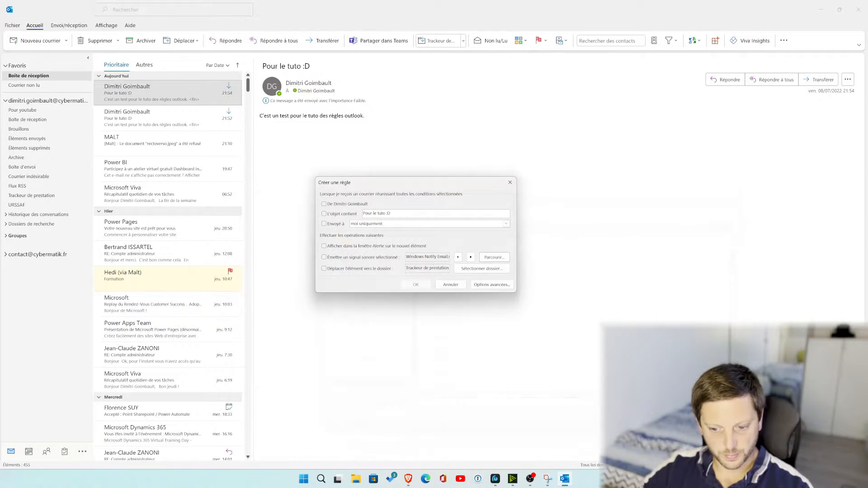
pyautogui.click(359, 270)
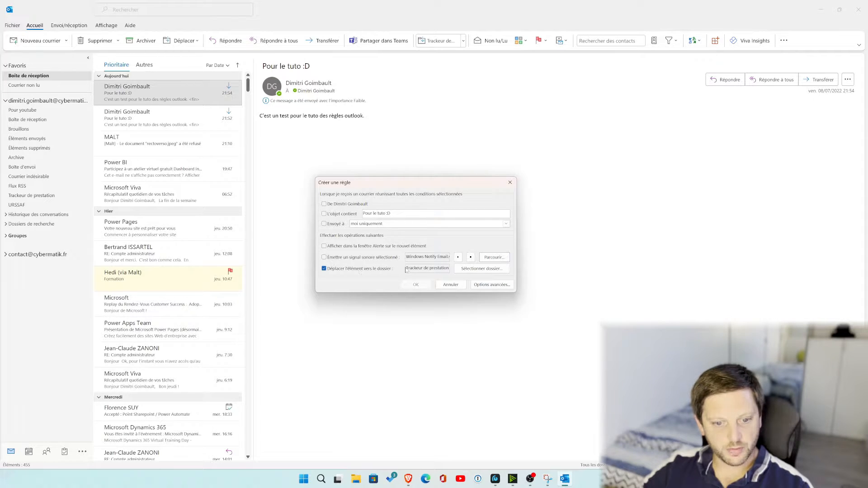
pyautogui.click(467, 270)
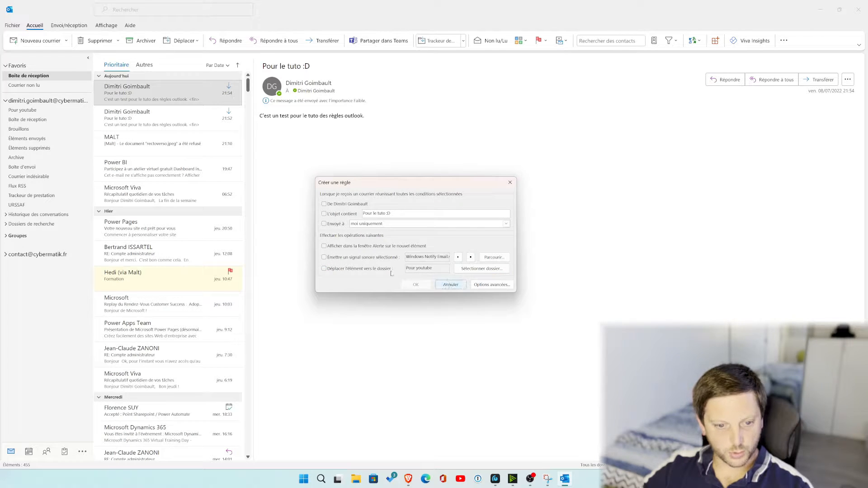
pyautogui.click(450, 284)
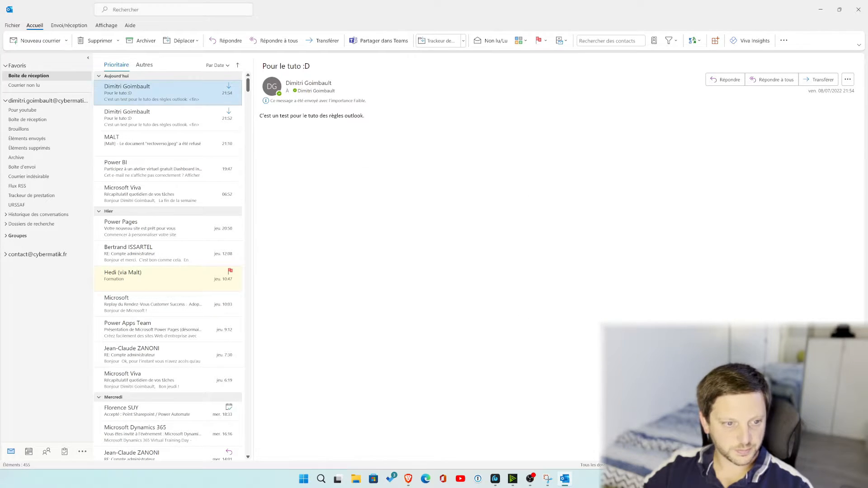
# Step: Start a new rule from the latest "Pour le tuto :D" message, with the condition that the subject contains "Pour le tuto"
pyautogui.rightClick(163, 93)
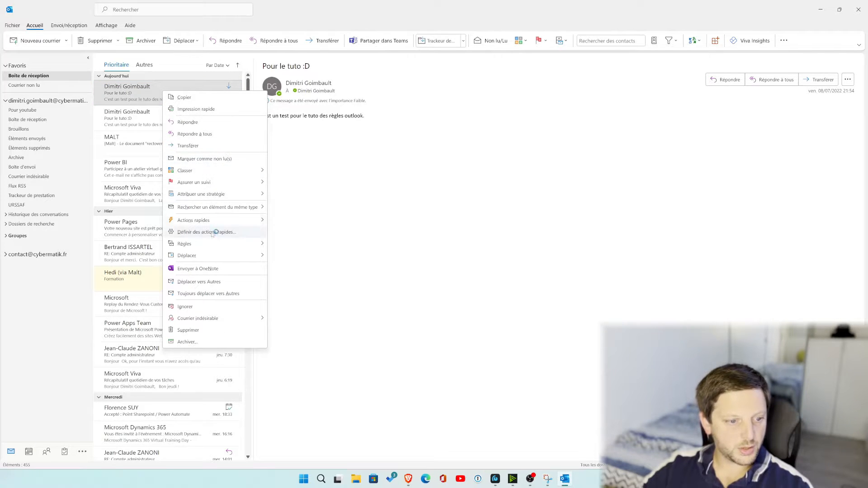
pyautogui.moveTo(217, 243)
pyautogui.click(299, 260)
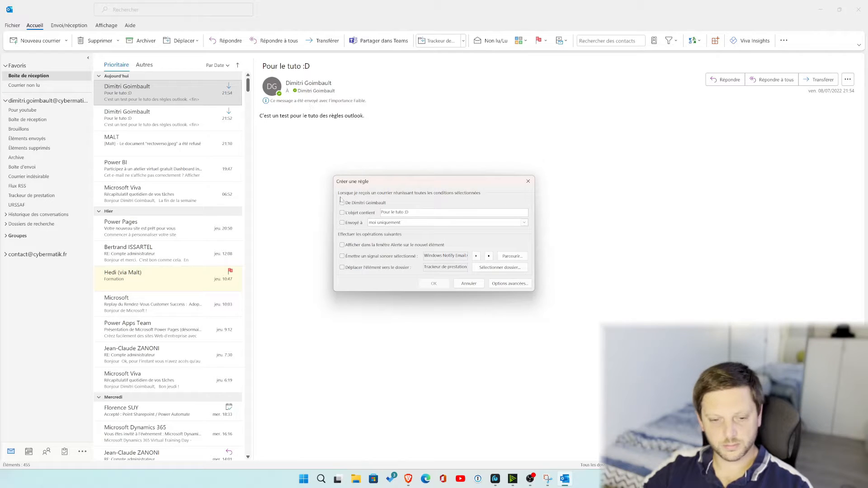
pyautogui.click(354, 214)
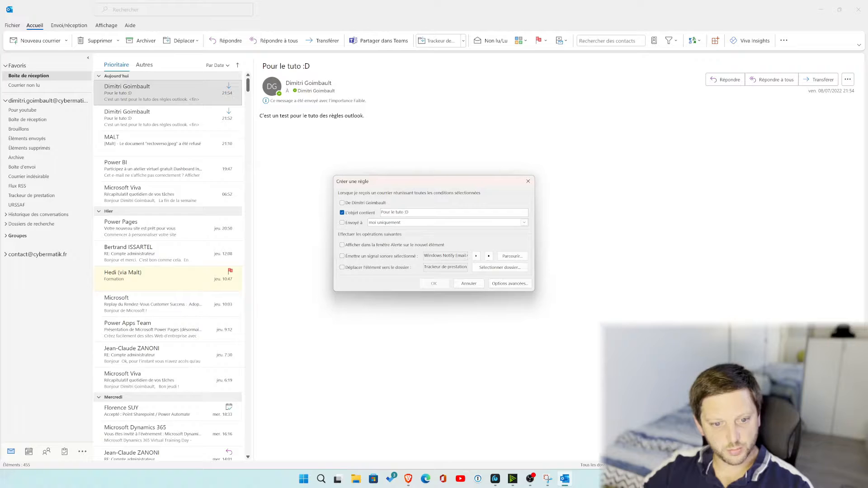
pyautogui.doubleClick(406, 212)
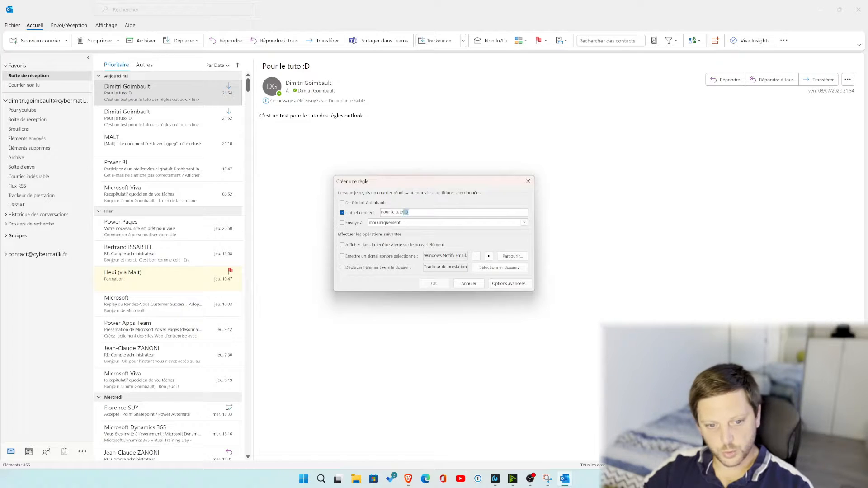
pyautogui.press('BackSpace')
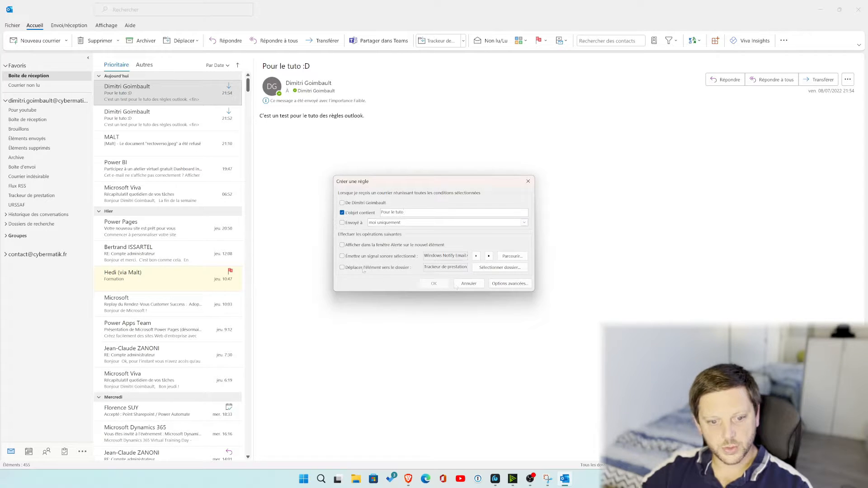
# Step: Set the rule to move matching messages to the "Pour youtube" folder
pyautogui.click(342, 267)
pyautogui.click(479, 272)
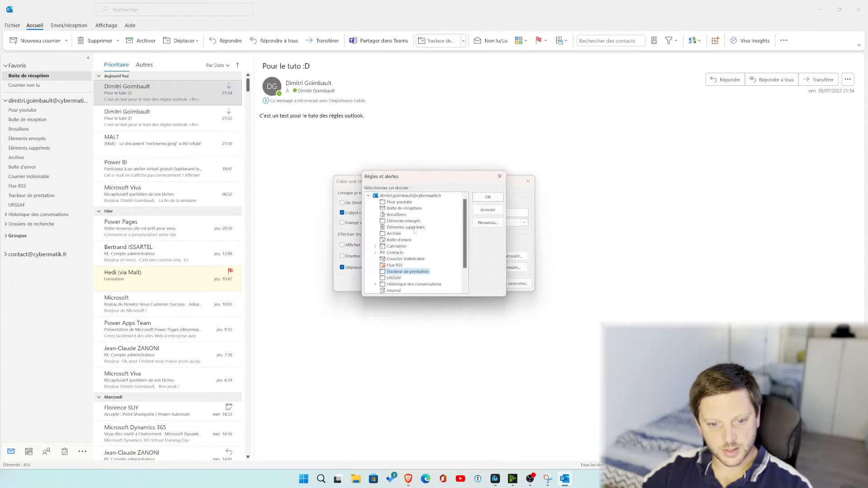
pyautogui.click(399, 202)
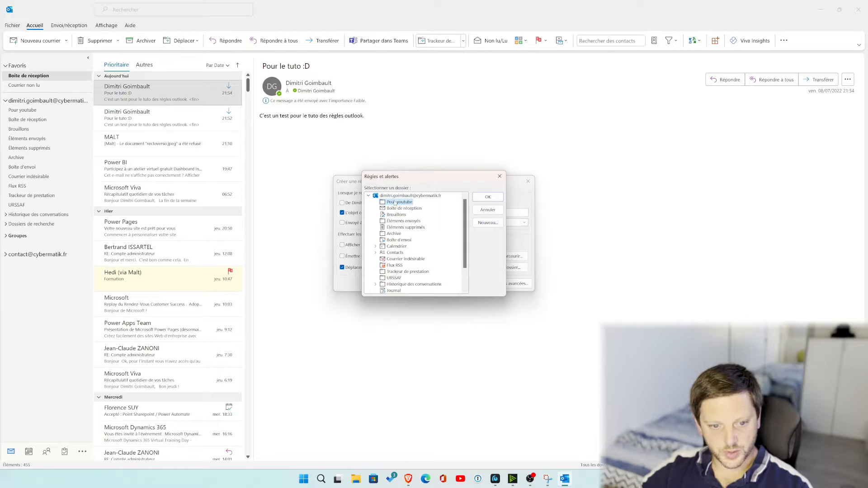
pyautogui.click(488, 201)
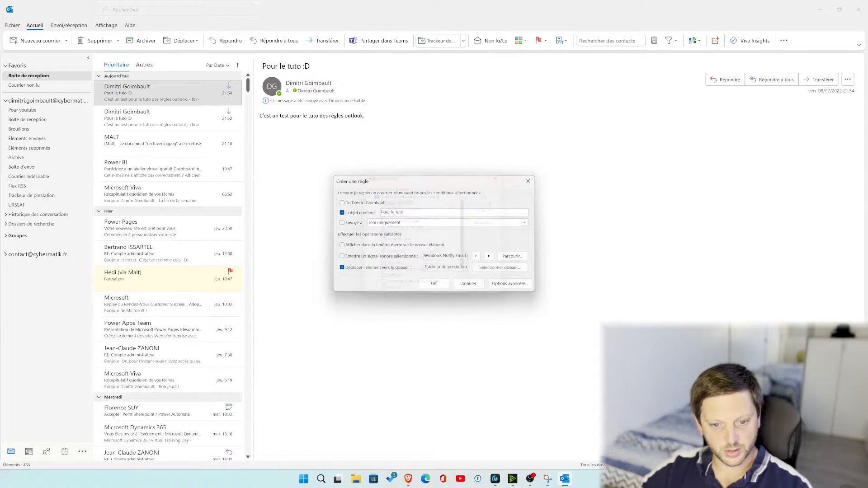
# Step: Create the "Pour le tuto" subject rule and run it immediately on the messages already in the current folder
pyautogui.click(434, 284)
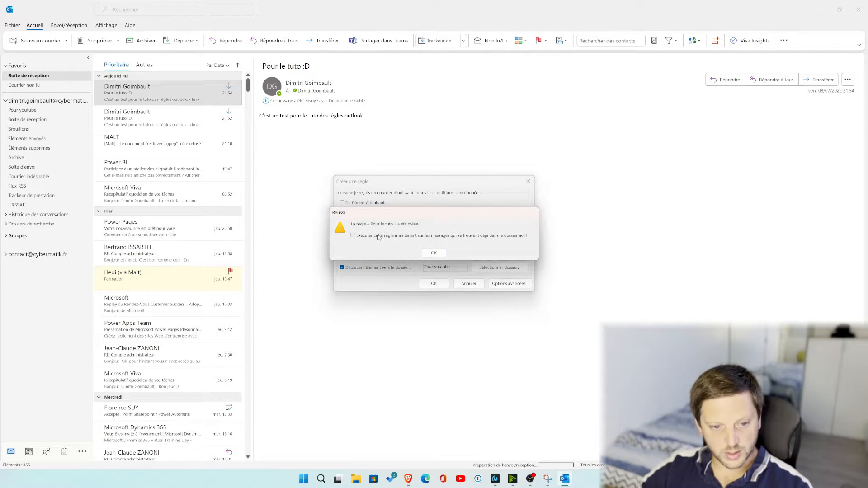
pyautogui.click(378, 237)
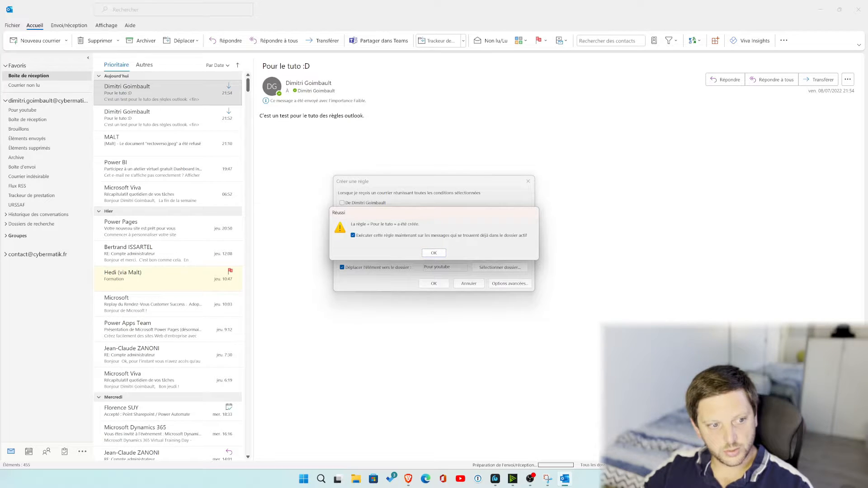
pyautogui.click(433, 253)
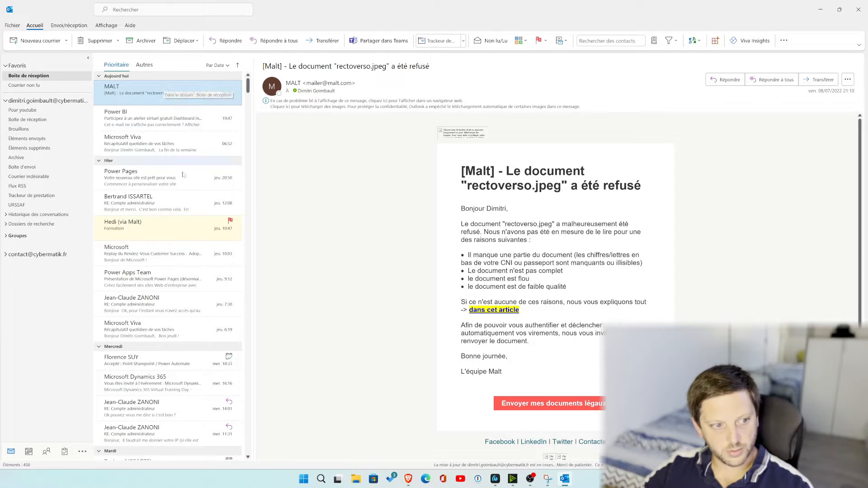
# Step: Open the "Pour youtube" folder and check the messages the rule moved there
pyautogui.click(40, 110)
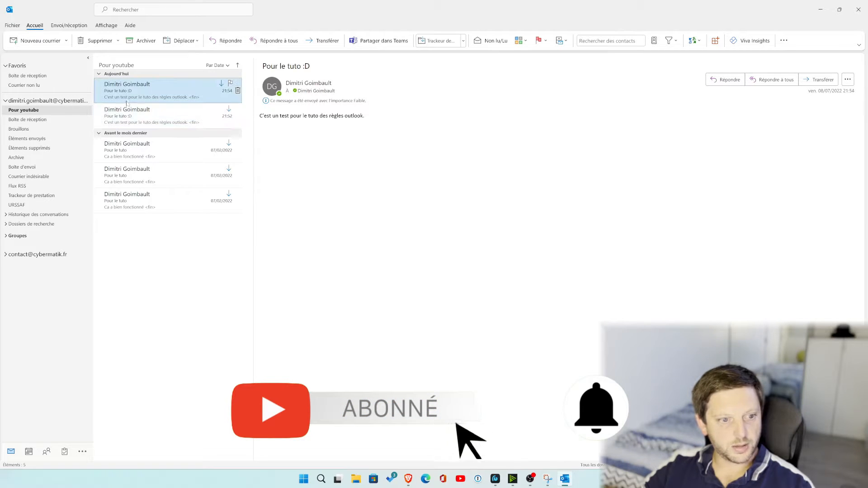
pyautogui.click(163, 149)
pyautogui.click(197, 178)
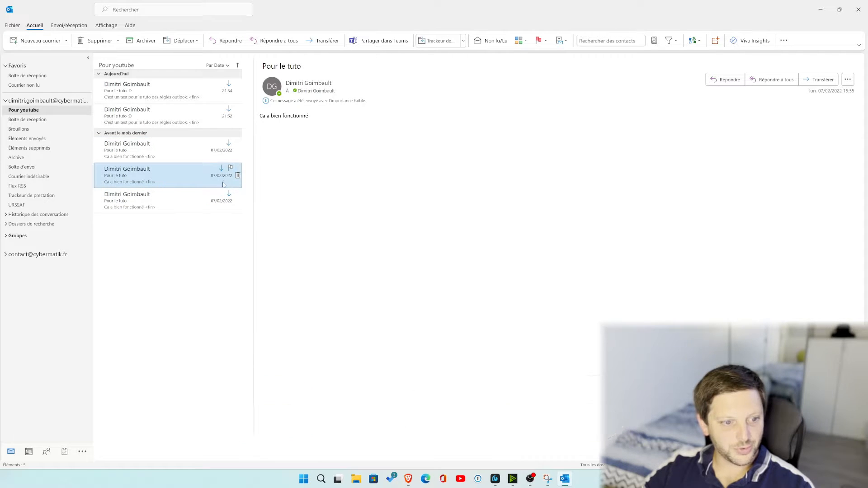
pyautogui.click(217, 149)
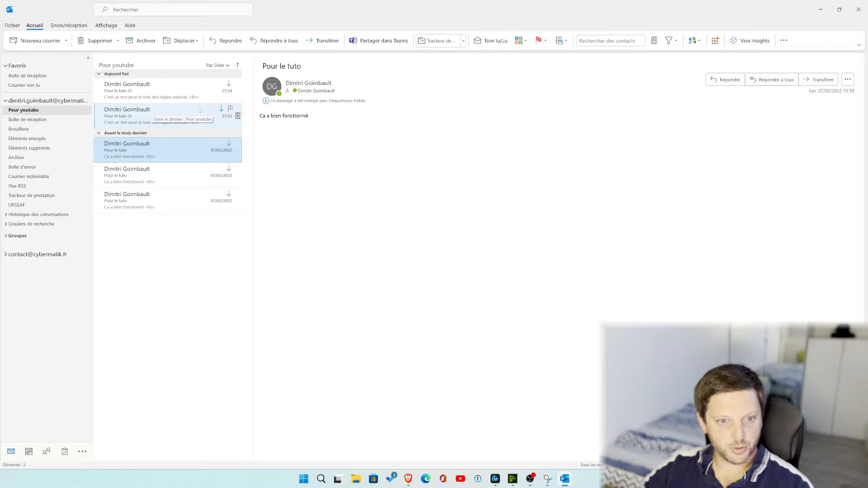
pyautogui.click(784, 42)
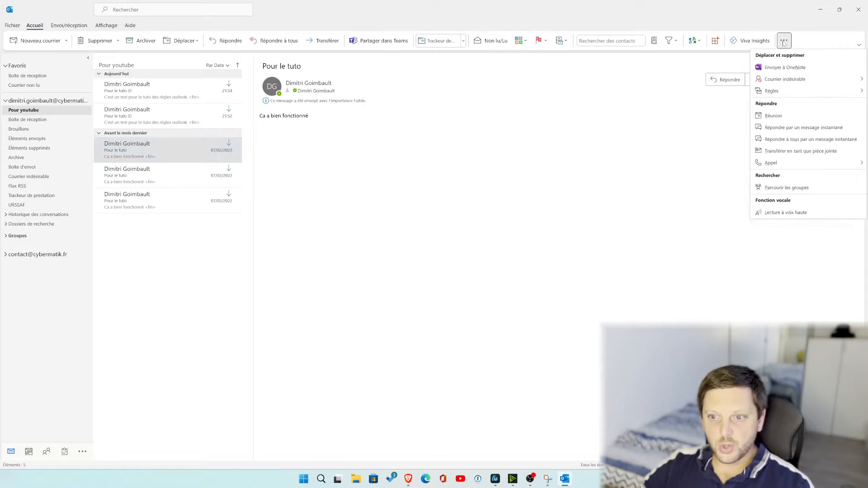
pyautogui.click(655, 161)
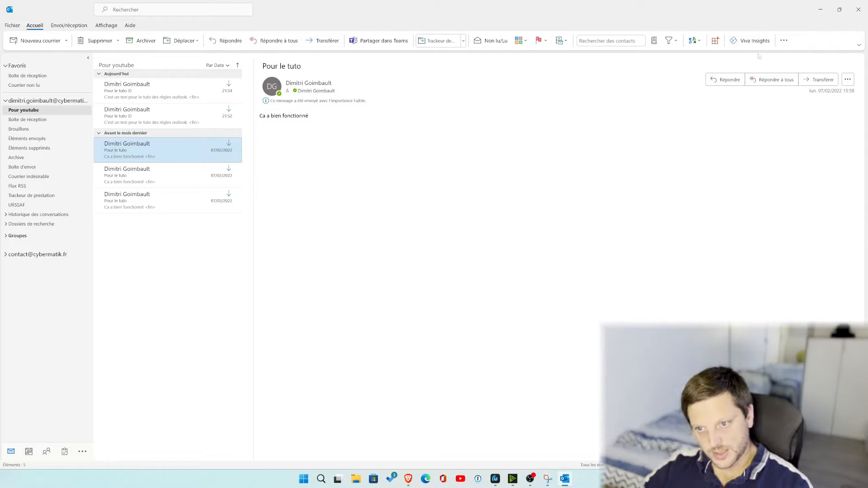
pyautogui.rightClick(154, 96)
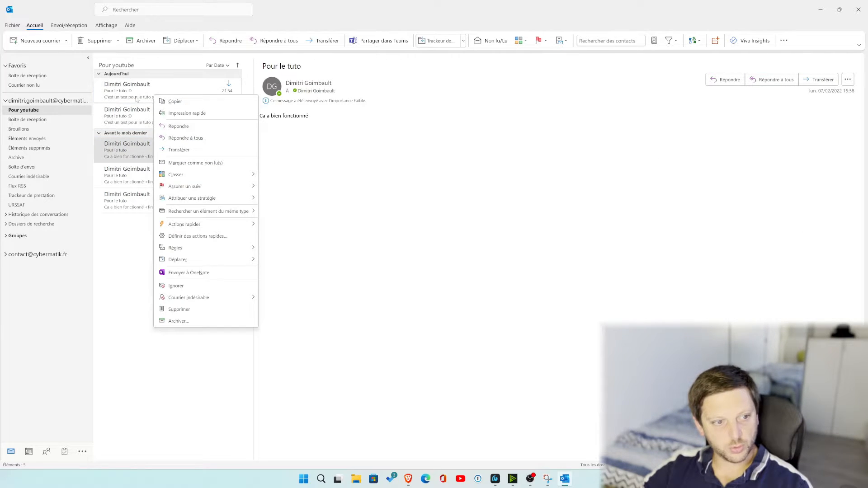
pyautogui.moveTo(181, 247)
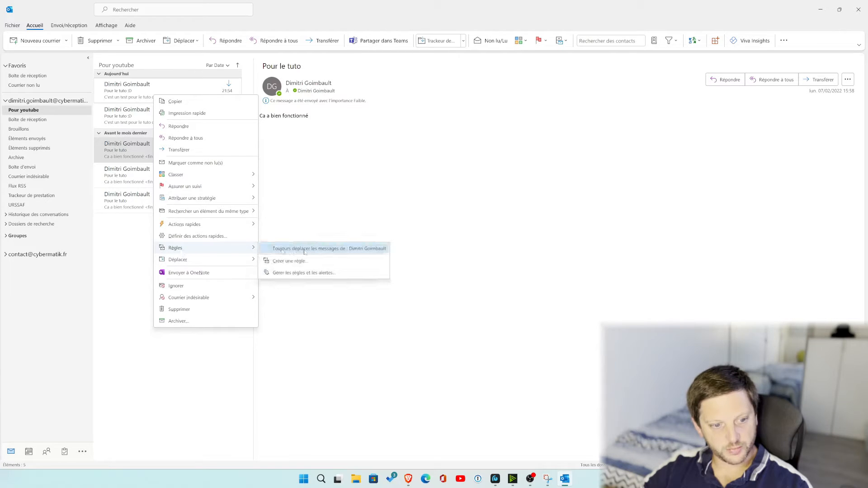
pyautogui.click(299, 273)
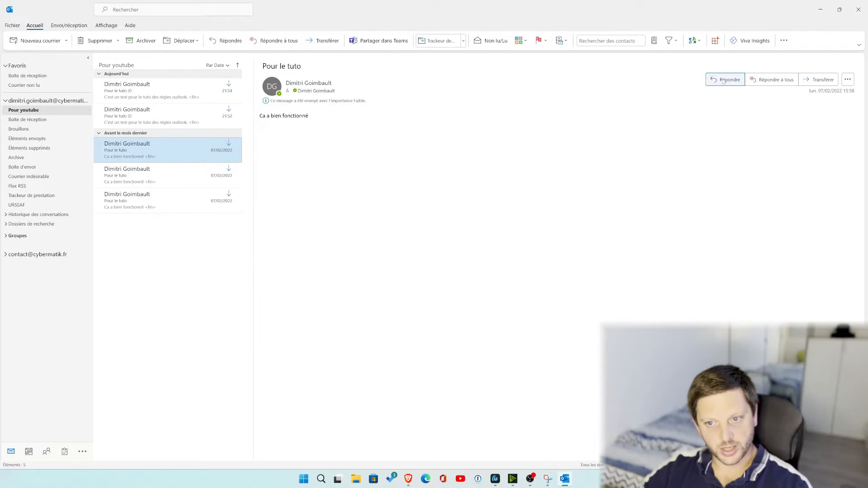
# Step: Open the rules and alerts manager, delete the "Pour le tuto" rule and save the change
pyautogui.click(786, 40)
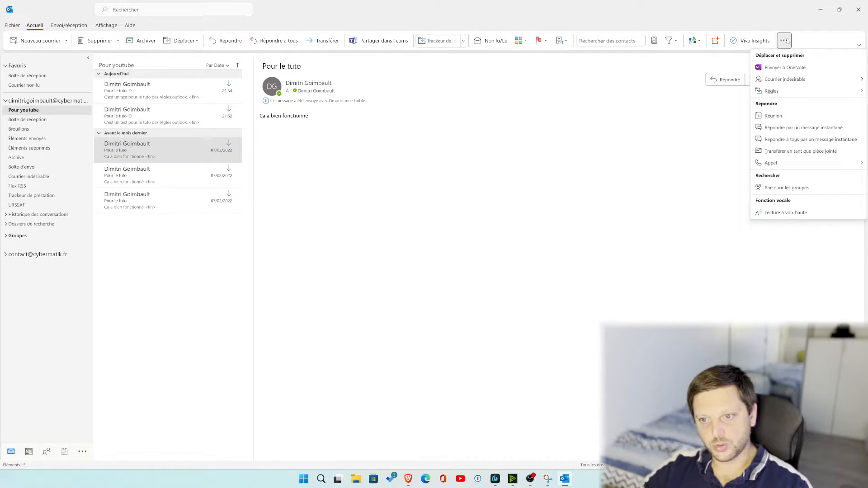
pyautogui.moveTo(768, 94)
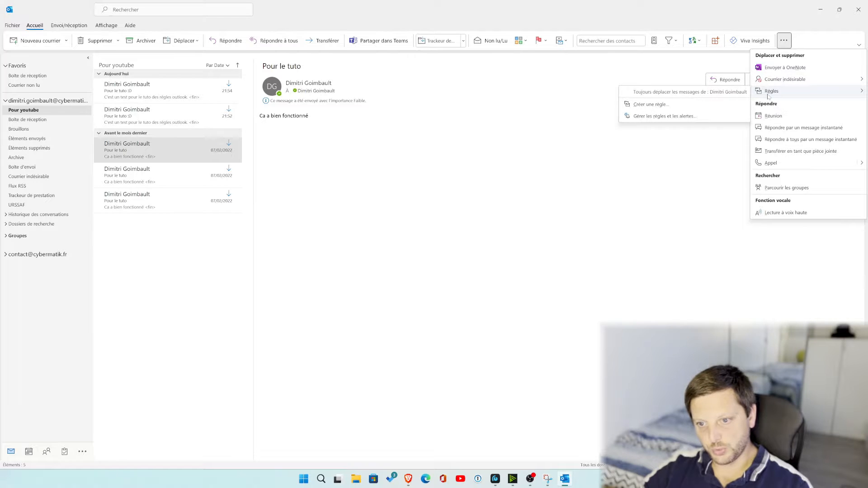
pyautogui.click(684, 117)
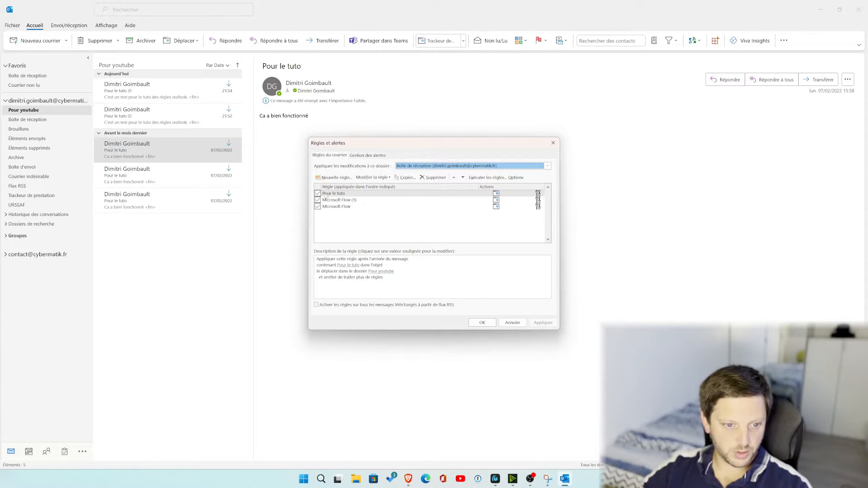
pyautogui.click(343, 199)
pyautogui.click(341, 193)
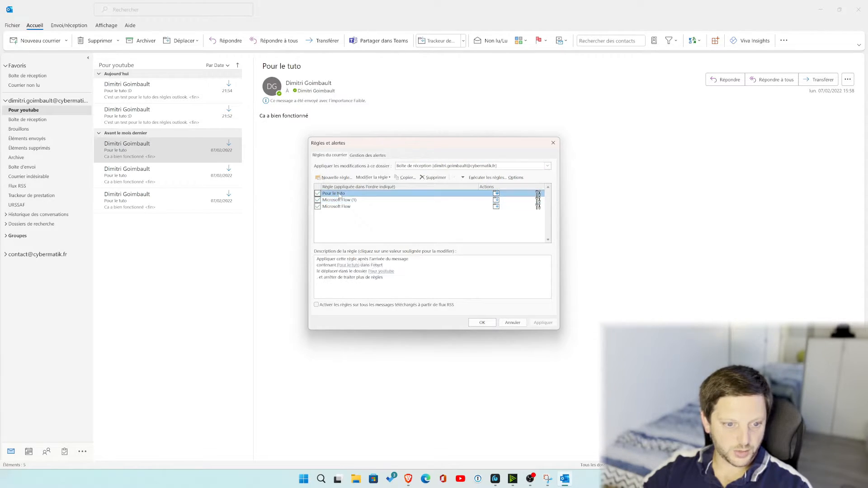
pyautogui.click(339, 200)
pyautogui.click(339, 206)
pyautogui.click(338, 192)
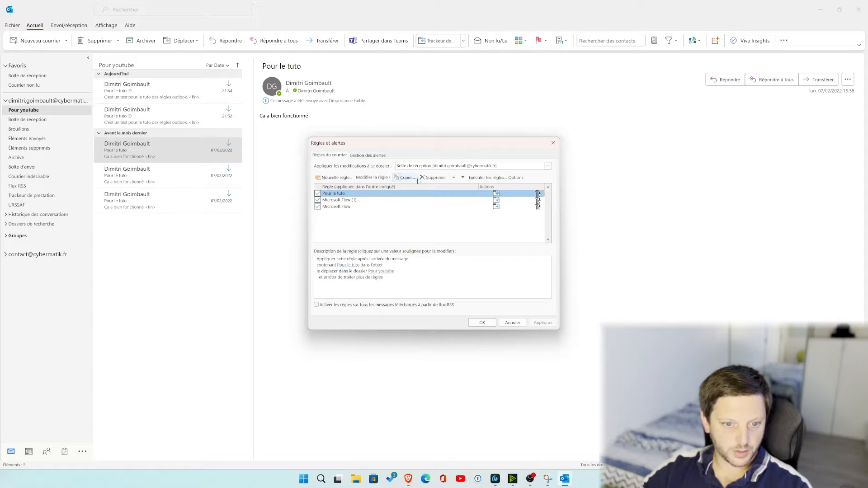
pyautogui.click(432, 178)
pyautogui.click(425, 262)
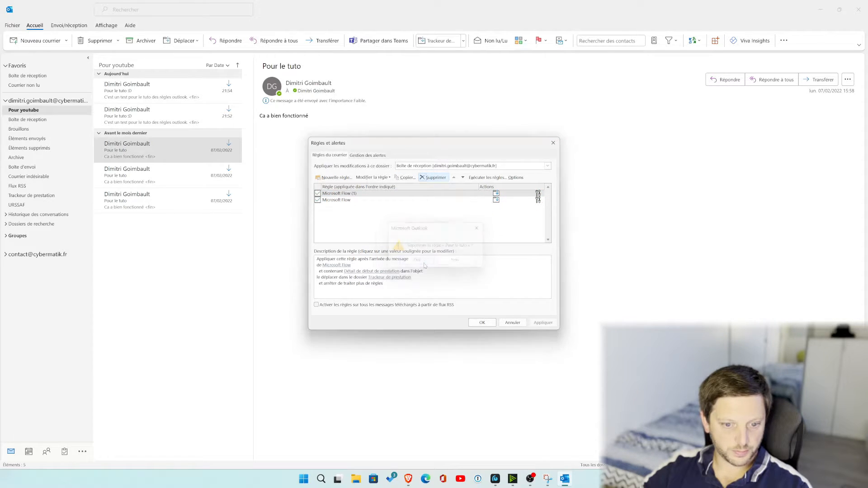
pyautogui.click(481, 323)
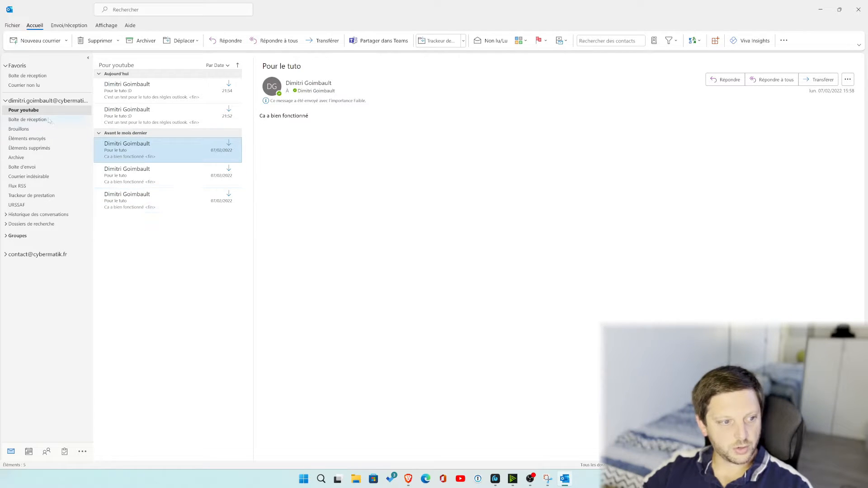
# Step: Move all messages in "Pour youtube" back to the main mailbox's "Boîte de réception" and open that folder
pyautogui.click(132, 91)
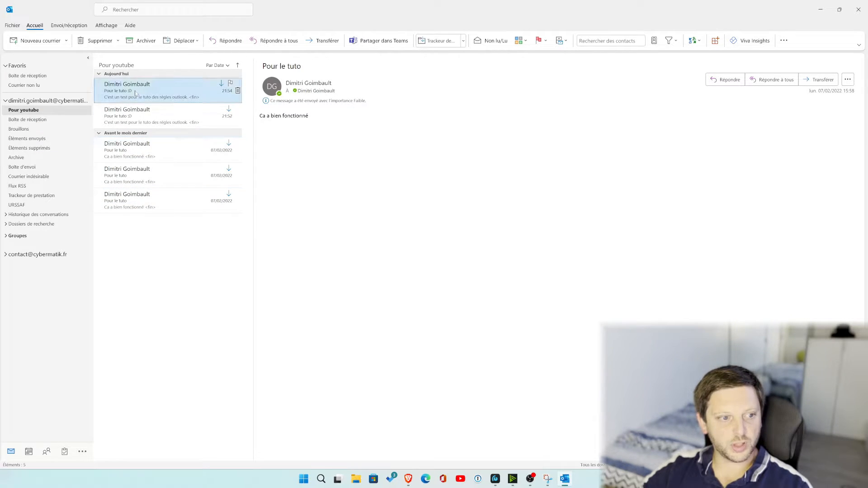
pyautogui.keyDown('shift'); pyautogui.click(166, 197); pyautogui.keyUp('shift')
pyautogui.moveTo(178, 196); pyautogui.dragTo(40, 122)
pyautogui.click(40, 120)
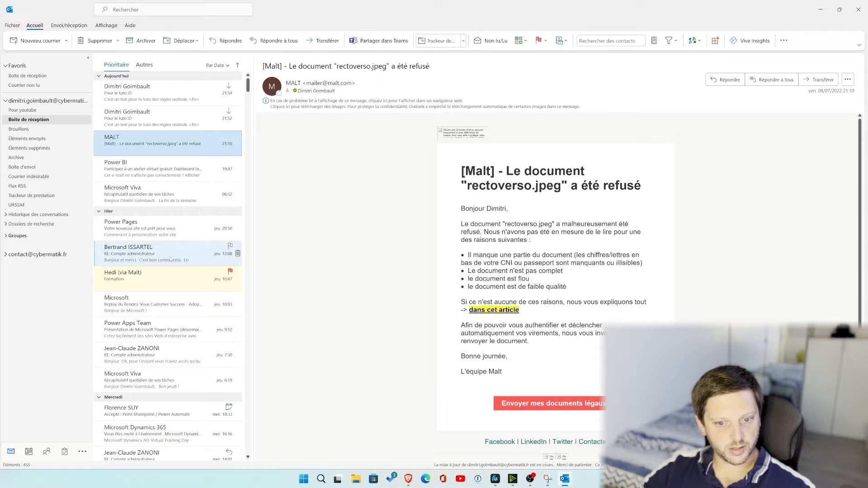
# Step: Set up a new rule from the latest "Pour le tuto :D" message that moves all mail from its sender to "Pour youtube"
pyautogui.click(164, 119)
pyautogui.click(161, 101)
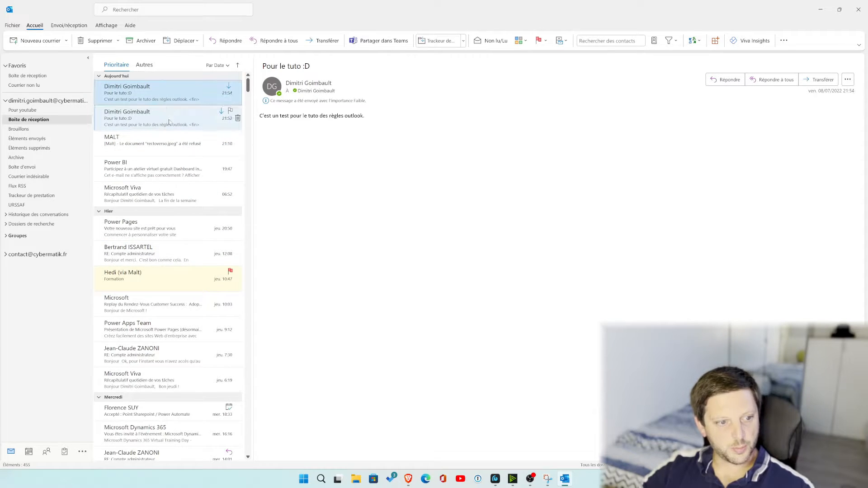
pyautogui.rightClick(166, 91)
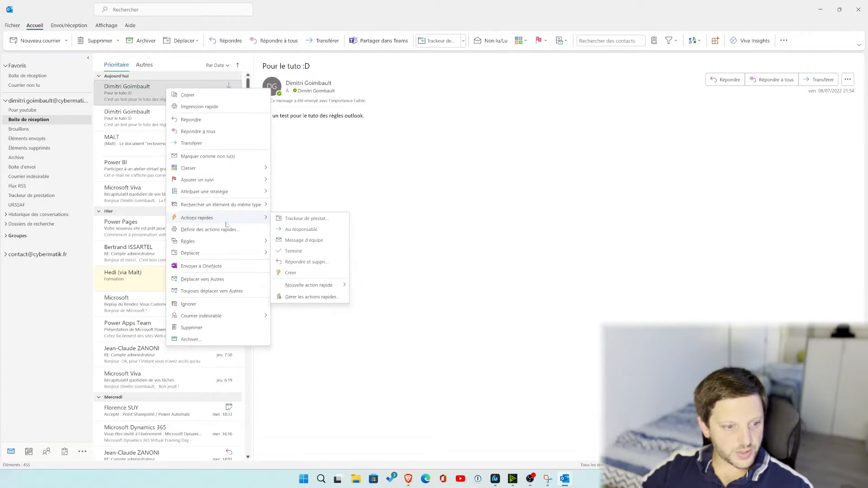
pyautogui.moveTo(208, 247)
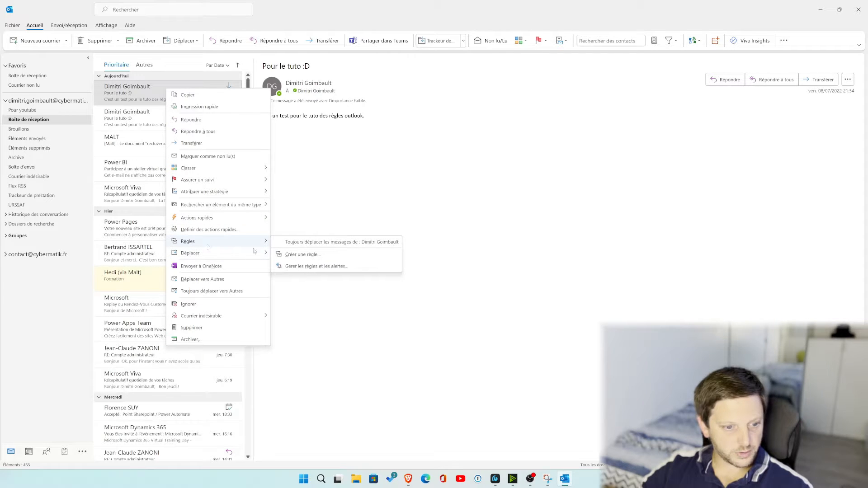
pyautogui.click(301, 254)
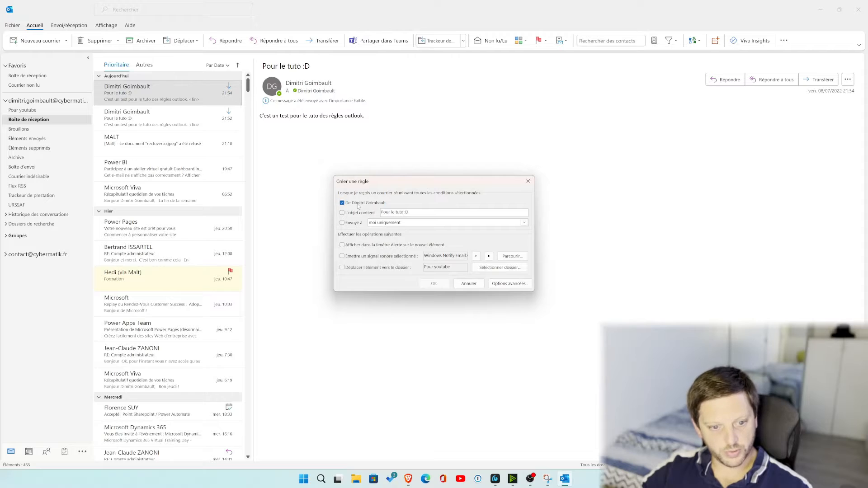
pyautogui.click(375, 267)
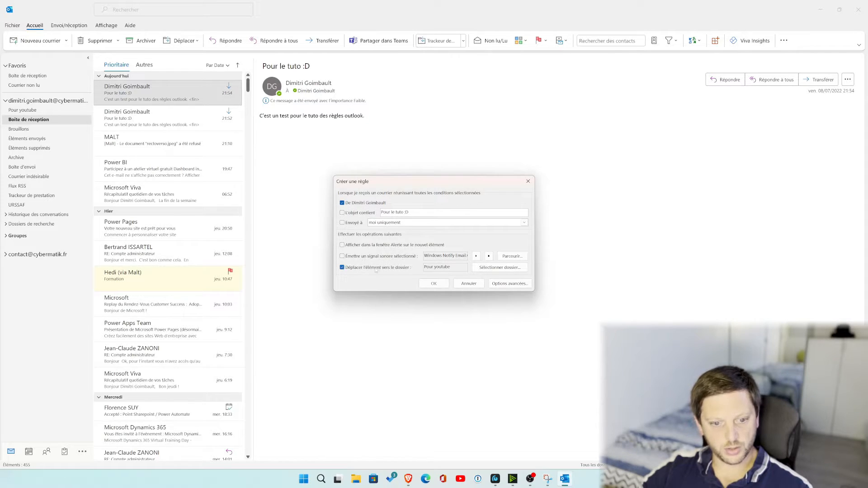
# Step: Create the sender-based rule and run it immediately on the messages already in the inbox
pyautogui.click(425, 287)
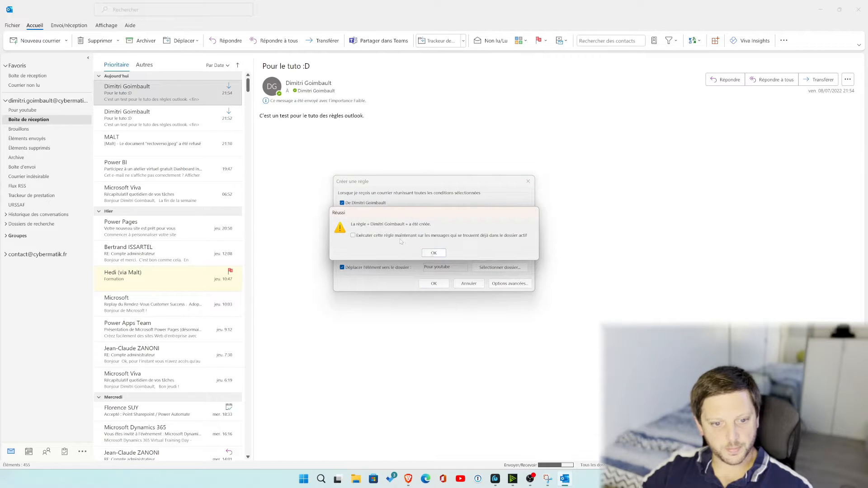
pyautogui.click(353, 235)
pyautogui.click(434, 253)
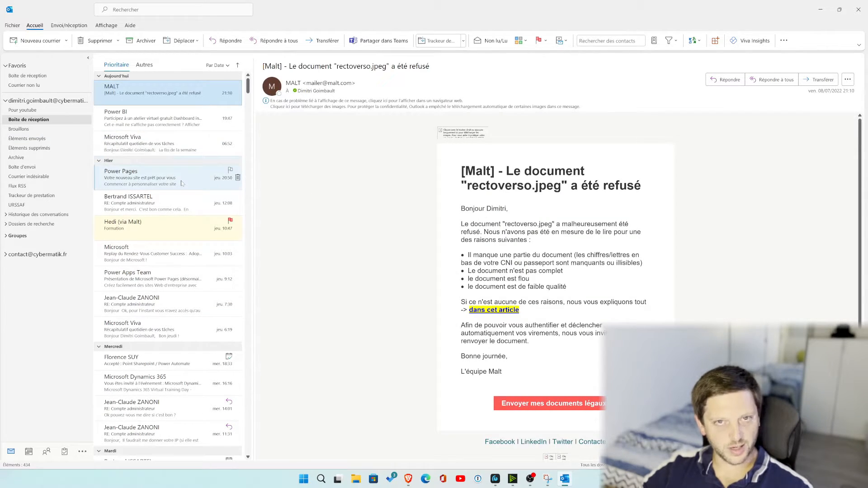
# Step: Look through the "Pour youtube" folder to check which messages the sender-based rule moved
pyautogui.click(39, 110)
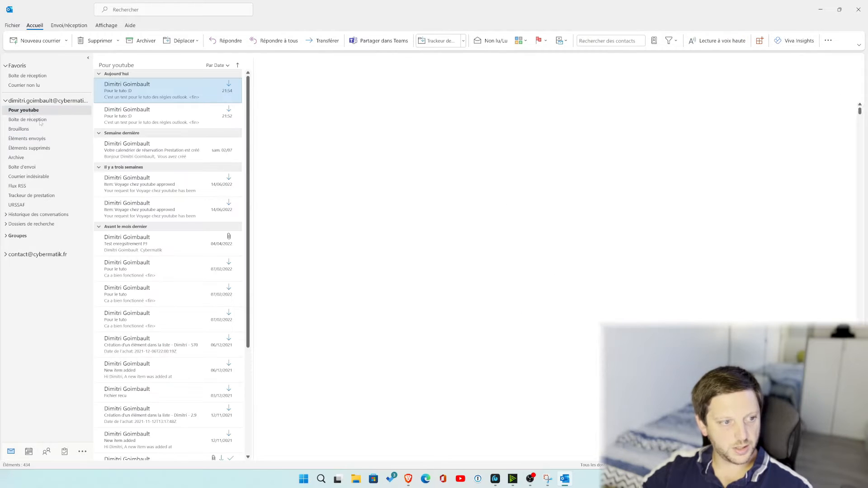
pyautogui.scroll(-5, 179, 270)
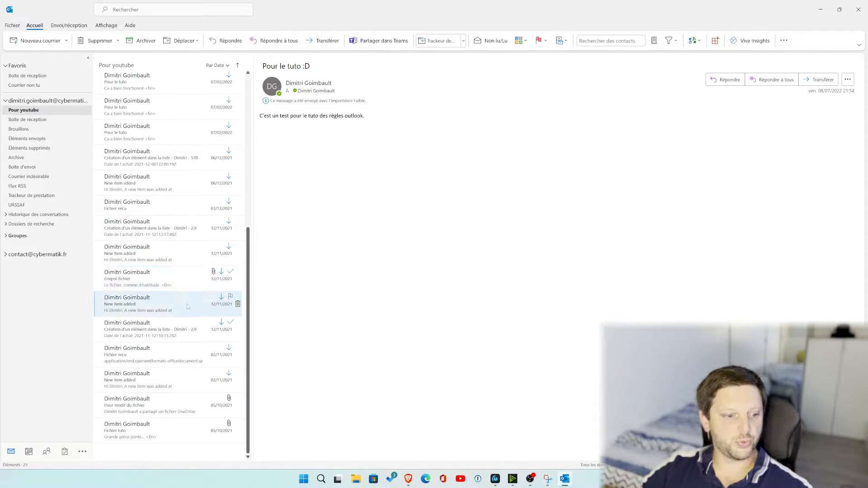
pyautogui.scroll(3, 160, 409)
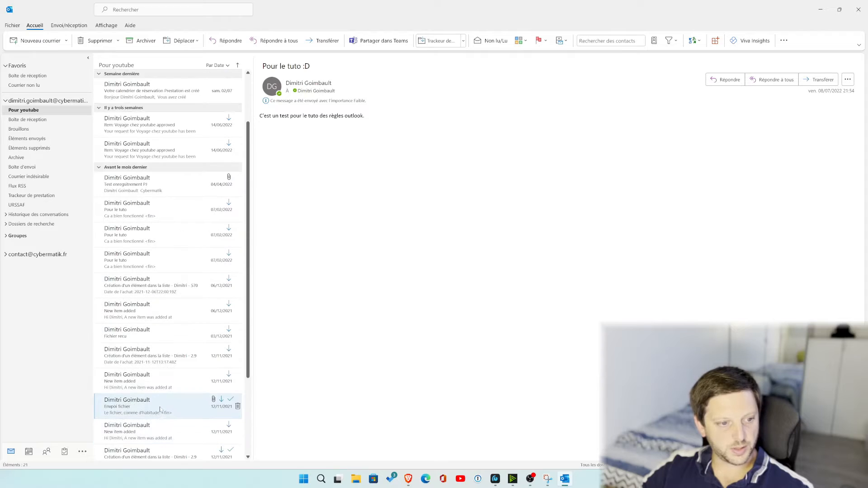
pyautogui.scroll(2, 160, 409)
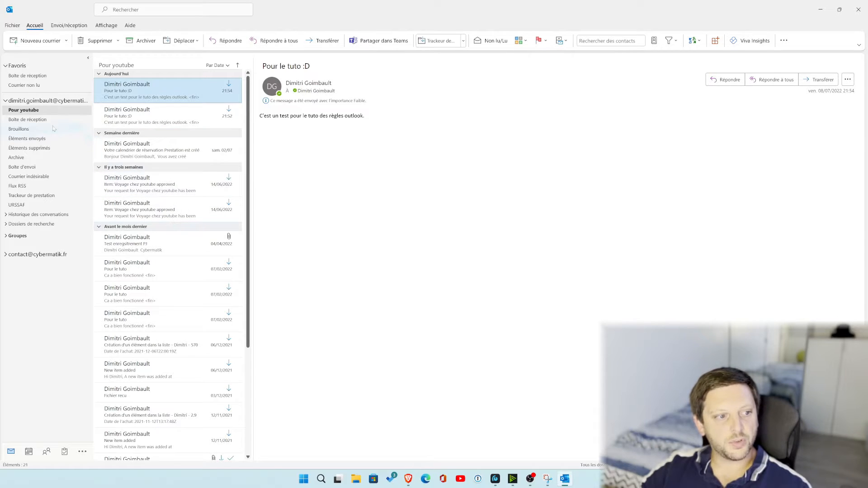
pyautogui.scroll(-5, 176, 224)
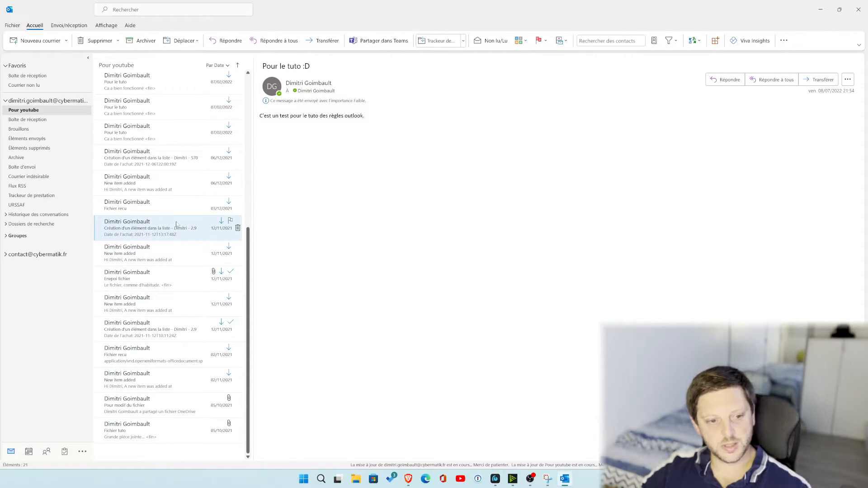
# Step: Select every message in "Pour youtube", move them all back to "Boîte de réception" and open that folder
pyautogui.click(153, 386)
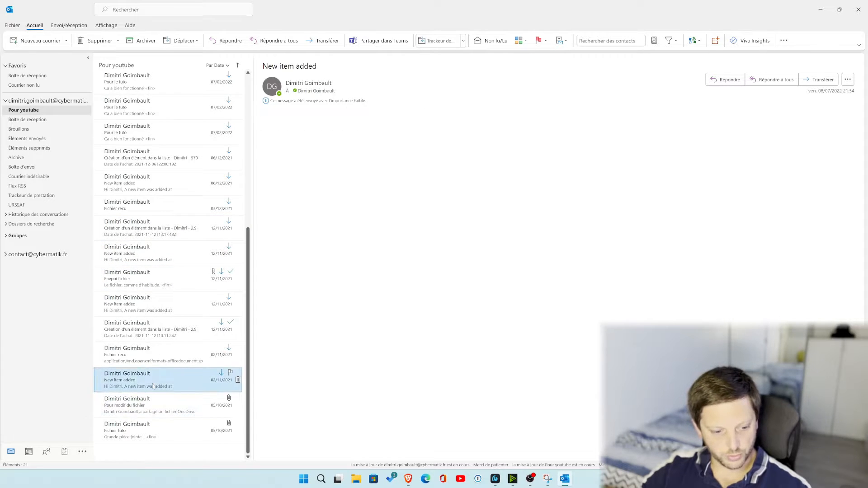
pyautogui.hotkey('ctrl', 'a')
pyautogui.scroll(5, 136, 271)
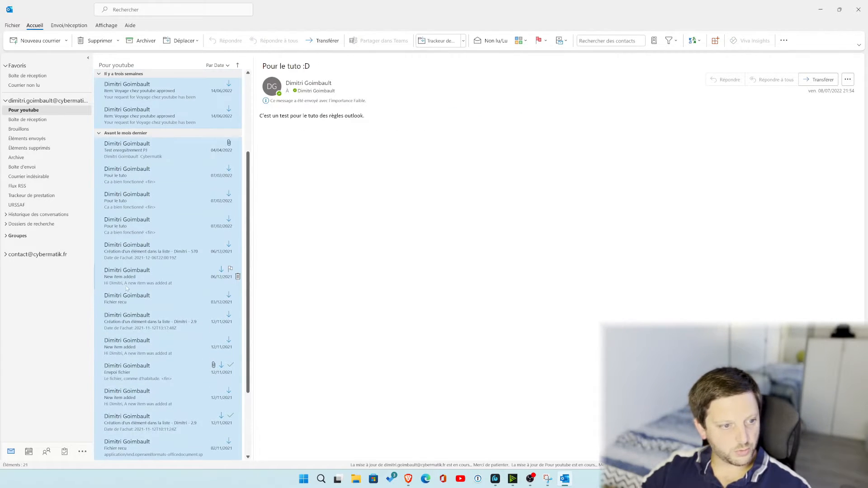
pyautogui.moveTo(112, 145); pyautogui.dragTo(38, 123)
pyautogui.click(63, 121)
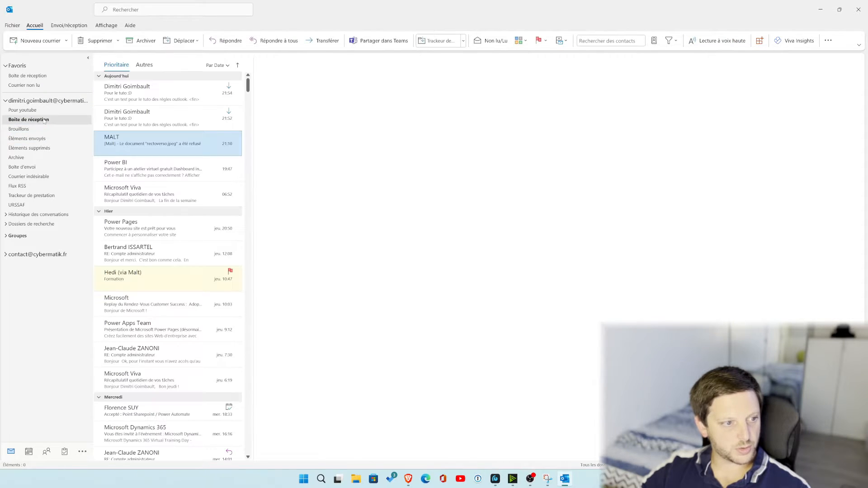
# Step: Check "Pour youtube" and "Courrier non lu" for the newly received test message and return to "Boîte de réception"
pyautogui.click(154, 89)
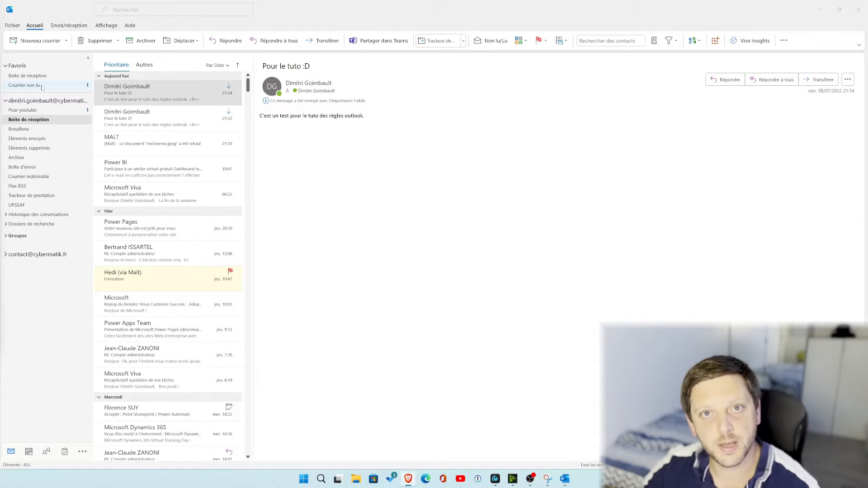
pyautogui.click(38, 110)
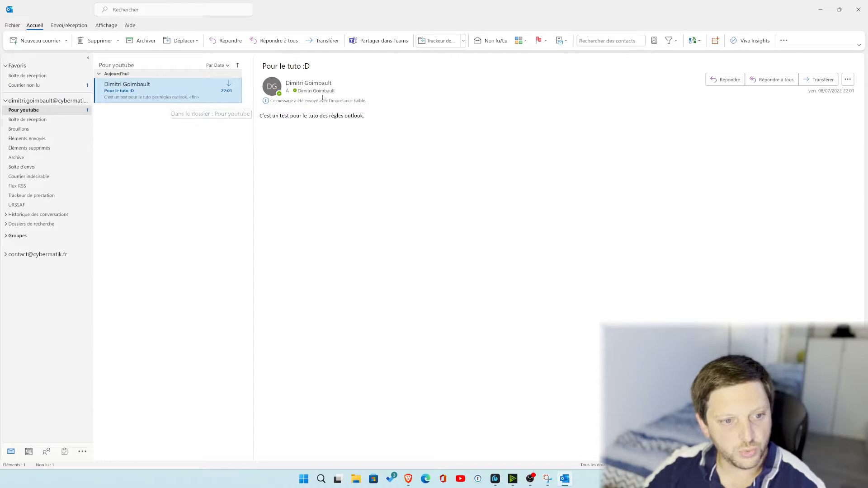
pyautogui.click(37, 85)
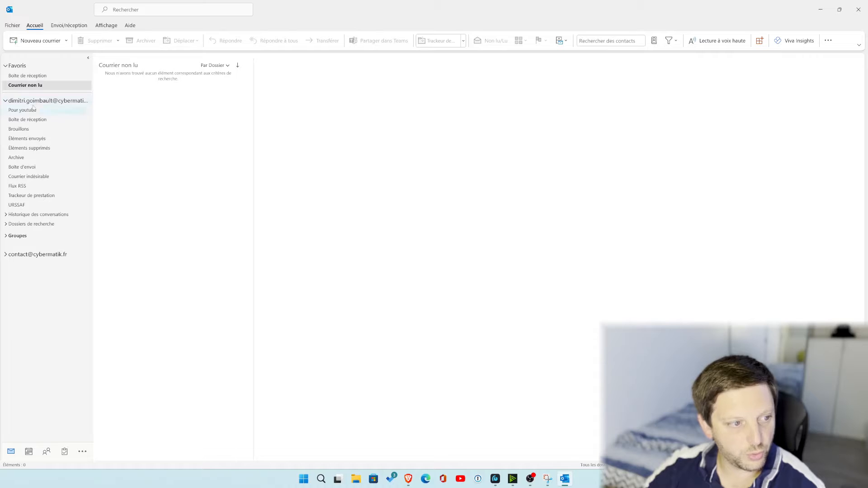
pyautogui.click(46, 76)
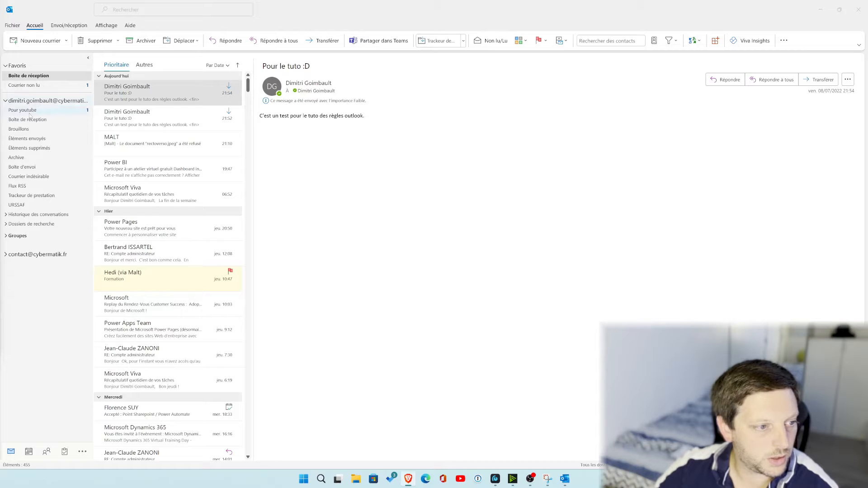
# Step: Check "Courrier non lu" for the next test message, collapsing and expanding its "Pour youtube" group
pyautogui.click(28, 87)
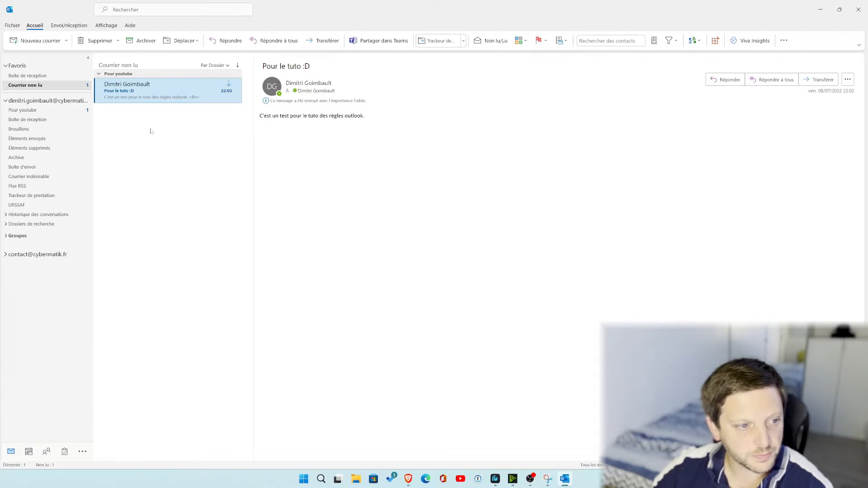
pyautogui.click(99, 74)
pyautogui.click(98, 76)
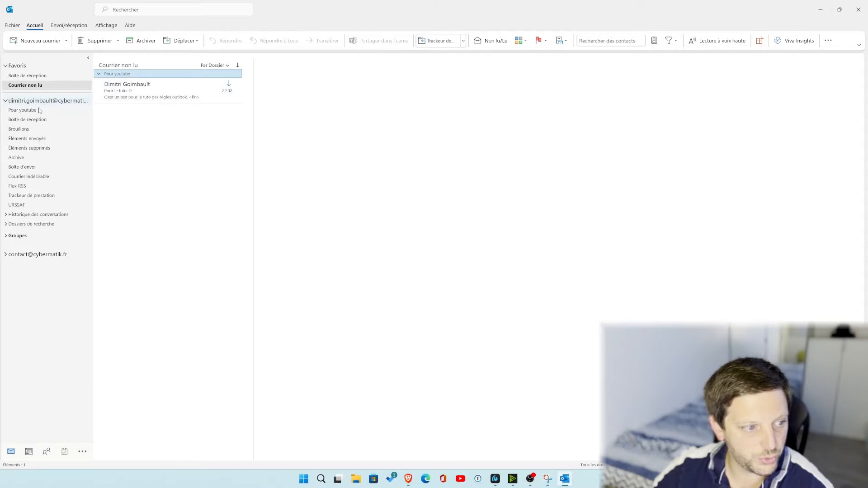
pyautogui.click(99, 75)
pyautogui.click(99, 74)
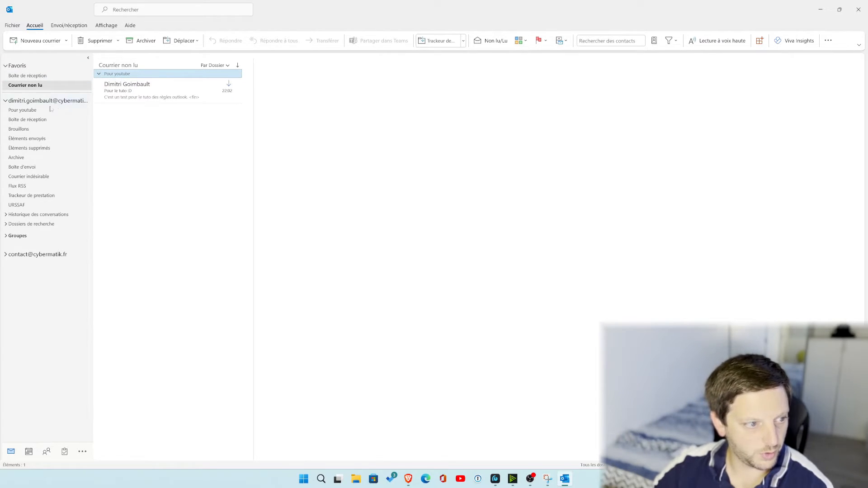
# Step: Start a new rule from the latest "Pour le tuto :D" message in "Pour youtube" and open its advanced options
pyautogui.click(48, 112)
pyautogui.click(168, 91)
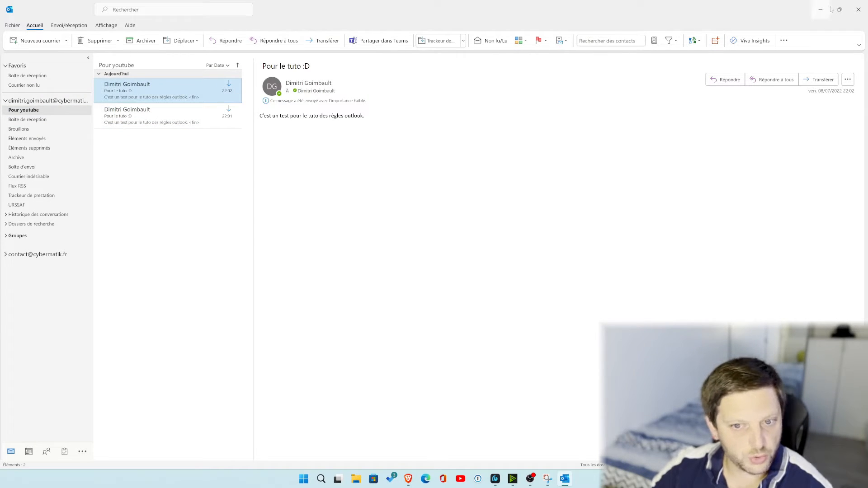
pyautogui.click(785, 42)
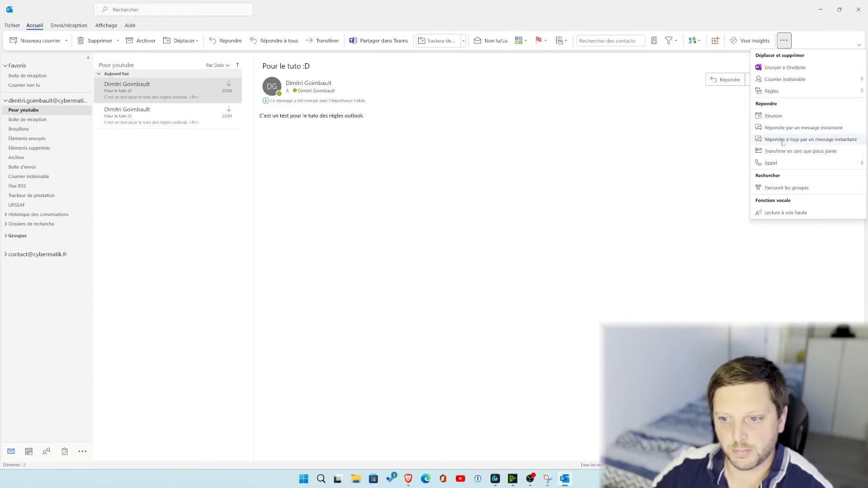
pyautogui.moveTo(773, 91)
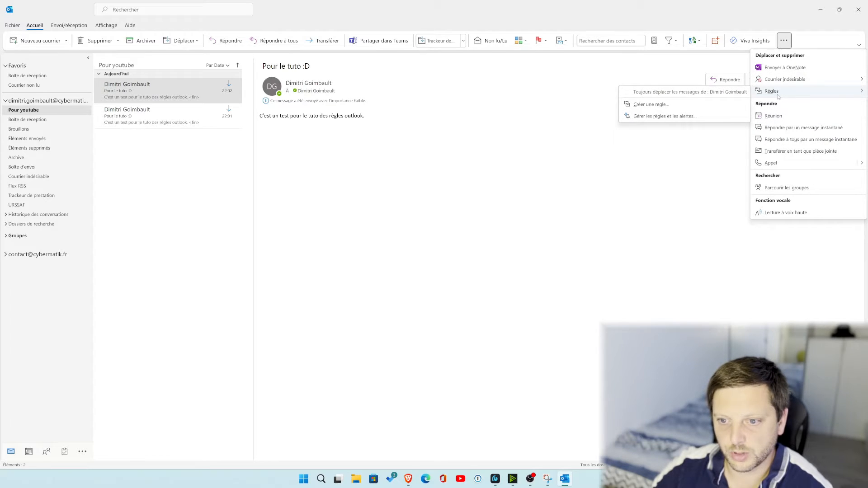
pyautogui.click(685, 106)
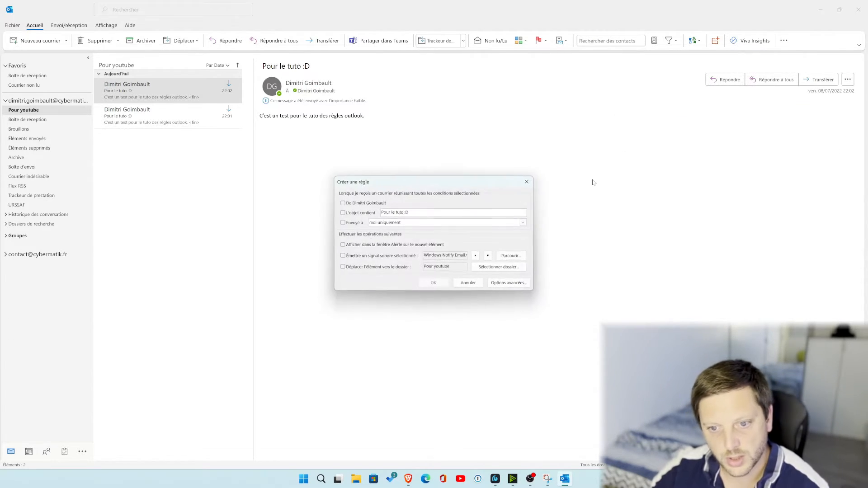
pyautogui.click(505, 288)
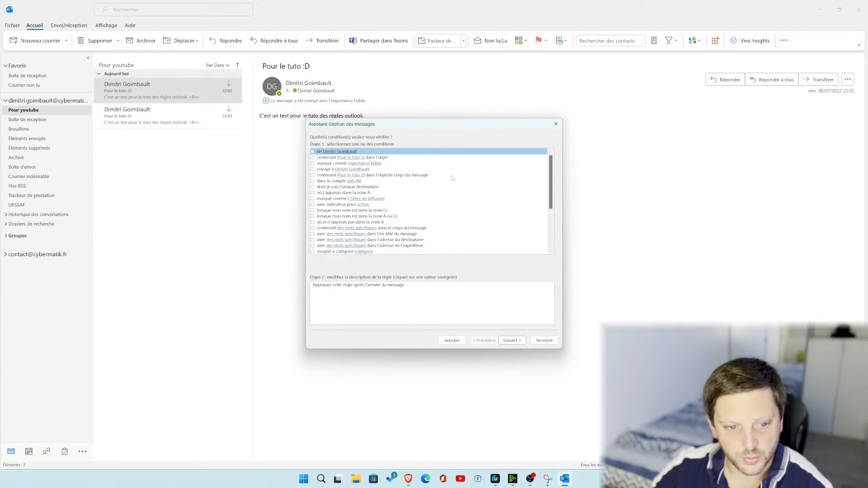
# Step: Add the subject-or-body text condition to the rule and add "outlook" to its search list alongside "Pour le tuto :D"
pyautogui.scroll(-1, 438, 215)
pyautogui.scroll(1, 439, 215)
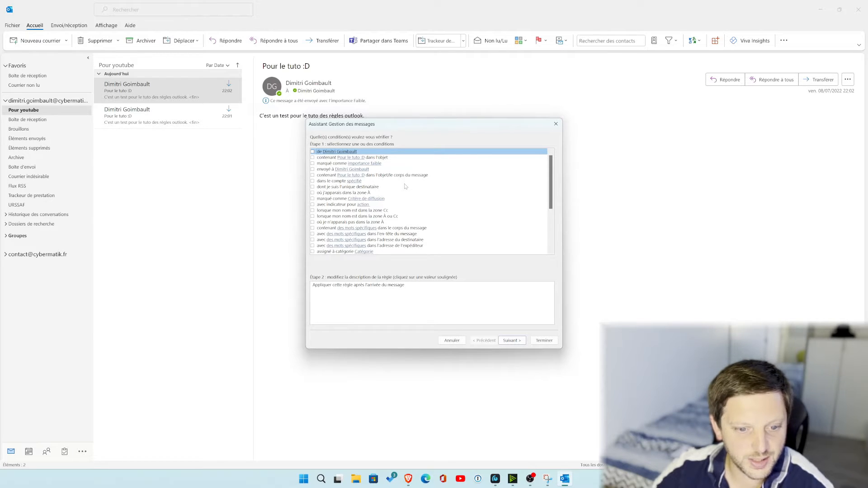
pyautogui.scroll(-2, 405, 187)
pyautogui.scroll(2, 405, 186)
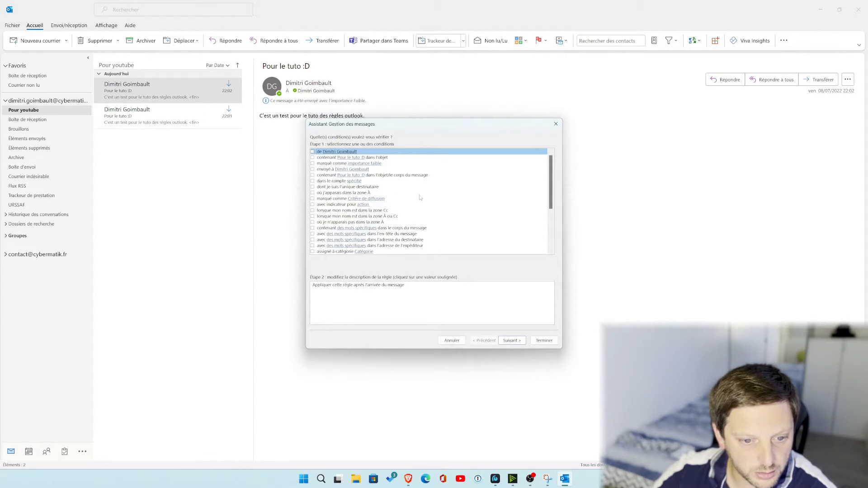
pyautogui.click(312, 175)
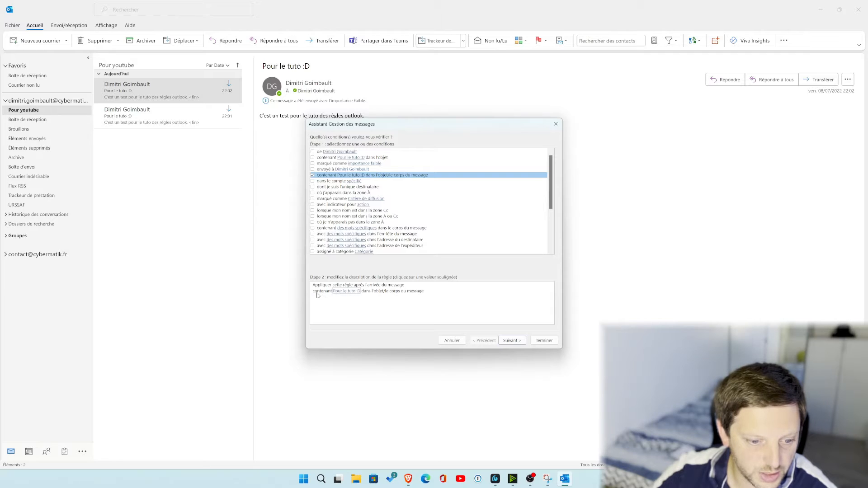
pyautogui.click(343, 292)
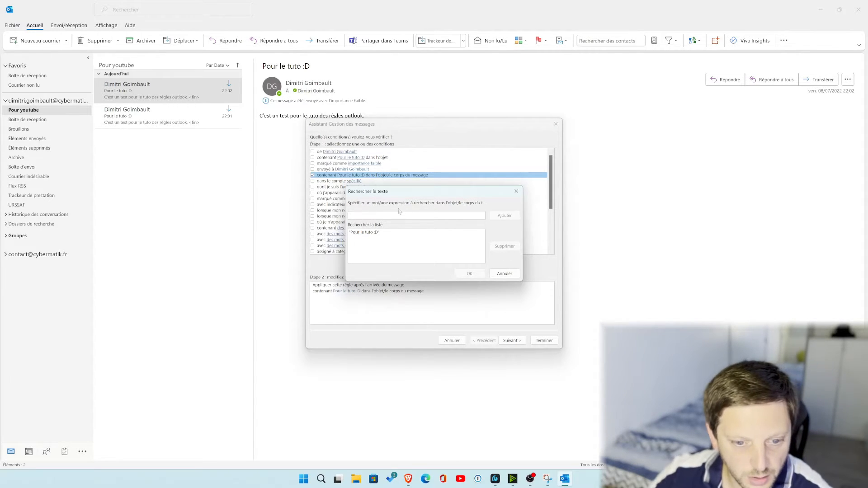
pyautogui.write('outlook')
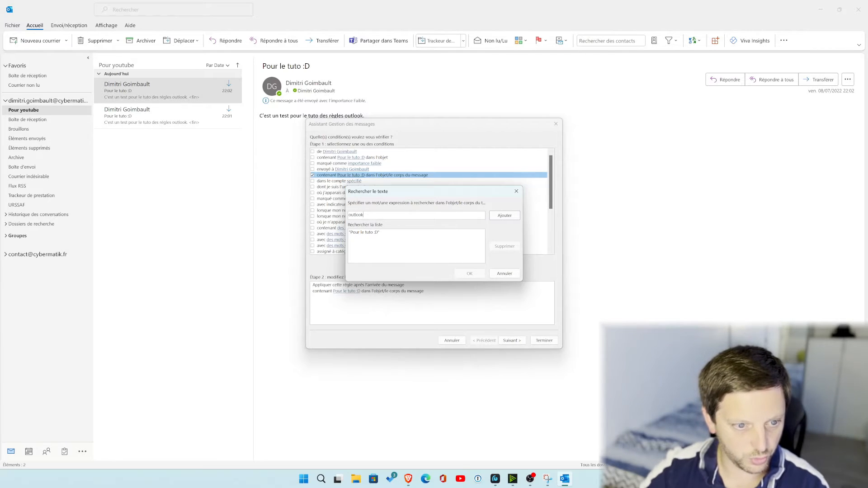
pyautogui.click(504, 215)
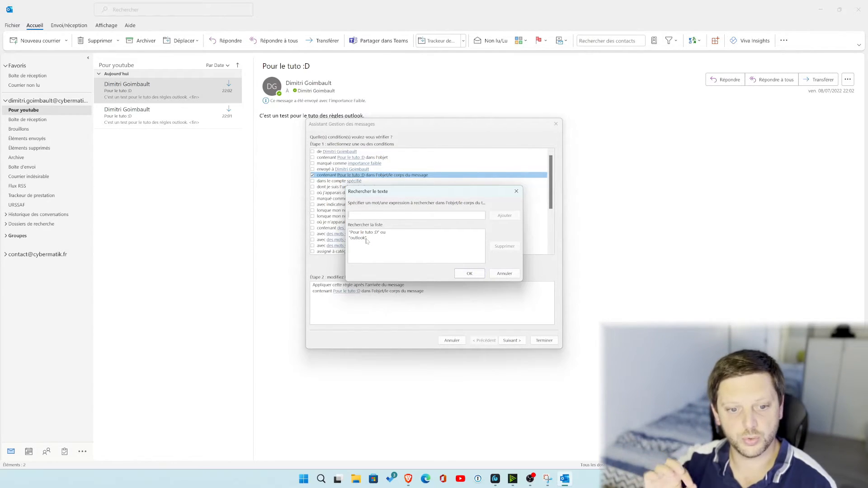
pyautogui.click(478, 274)
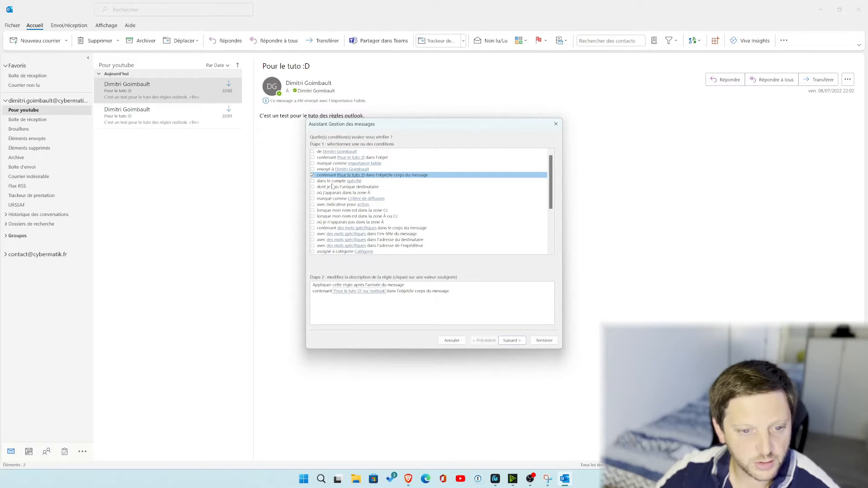
# Step: Review the remaining conditions and set the rule's action to move a copy of the message to the "Pour youtube" folder
pyautogui.scroll(-2, 366, 180)
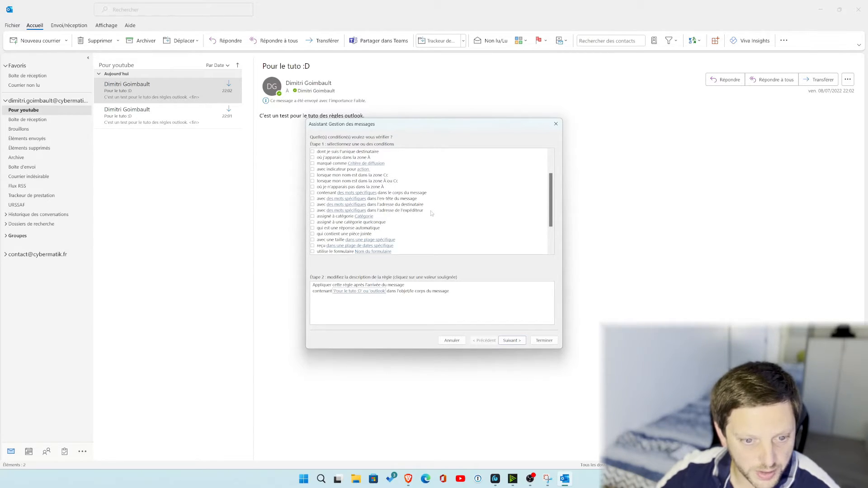
pyautogui.scroll(-1, 404, 205)
pyautogui.scroll(-1, 342, 217)
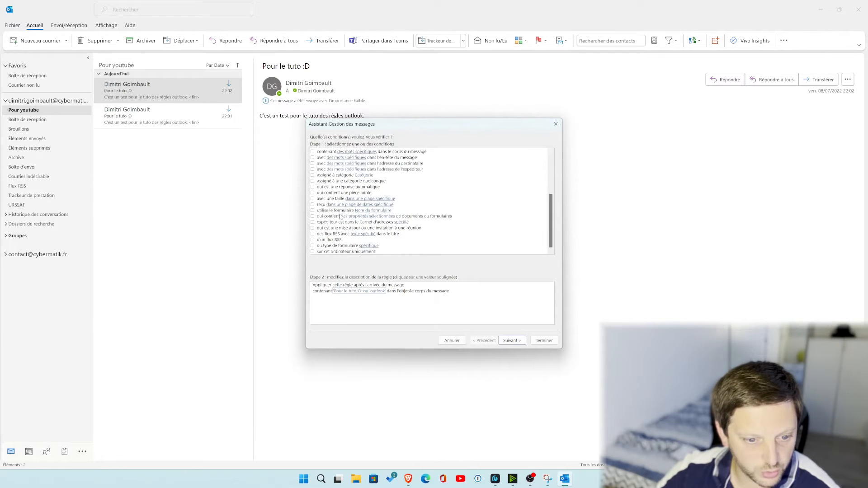
pyautogui.scroll(1, 333, 242)
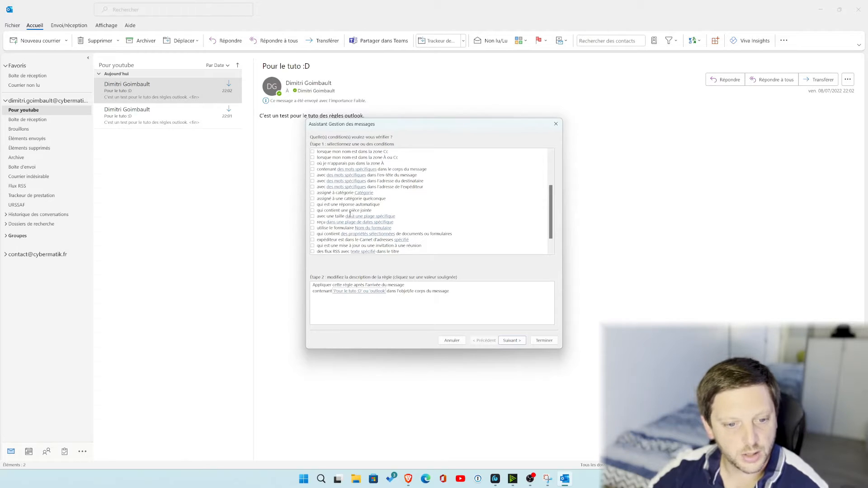
pyautogui.scroll(-1, 344, 217)
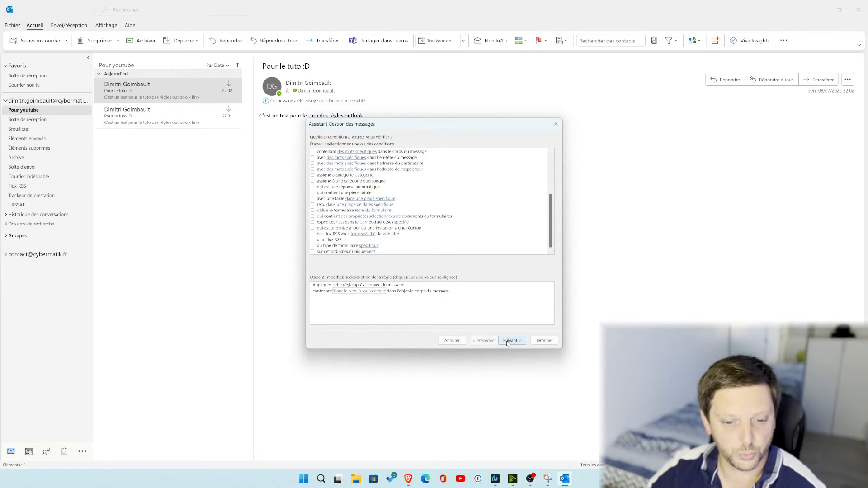
pyautogui.click(510, 341)
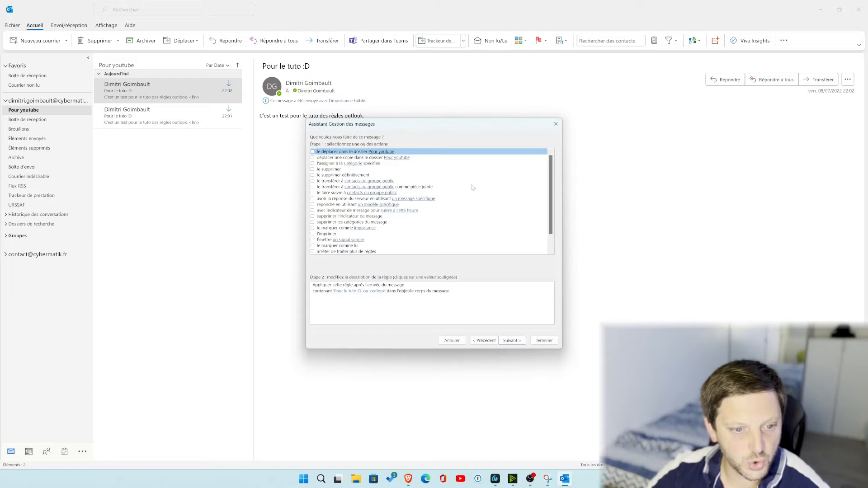
pyautogui.click(370, 157)
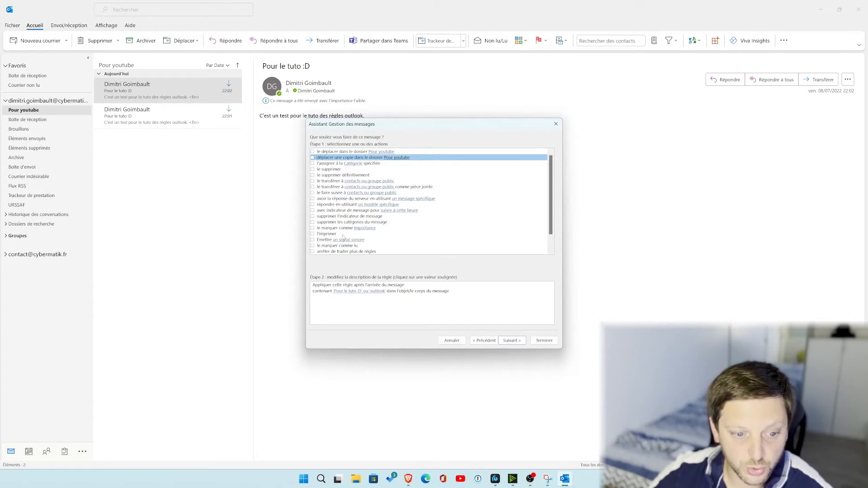
pyautogui.click(377, 234)
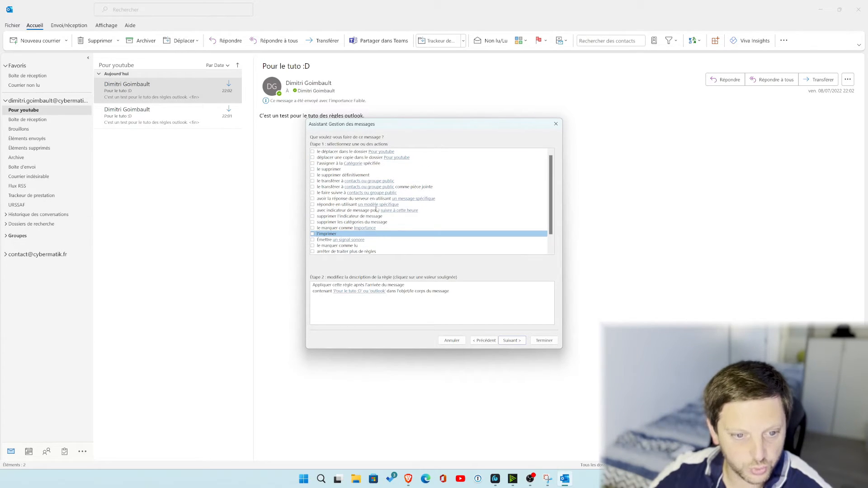
pyautogui.click(354, 158)
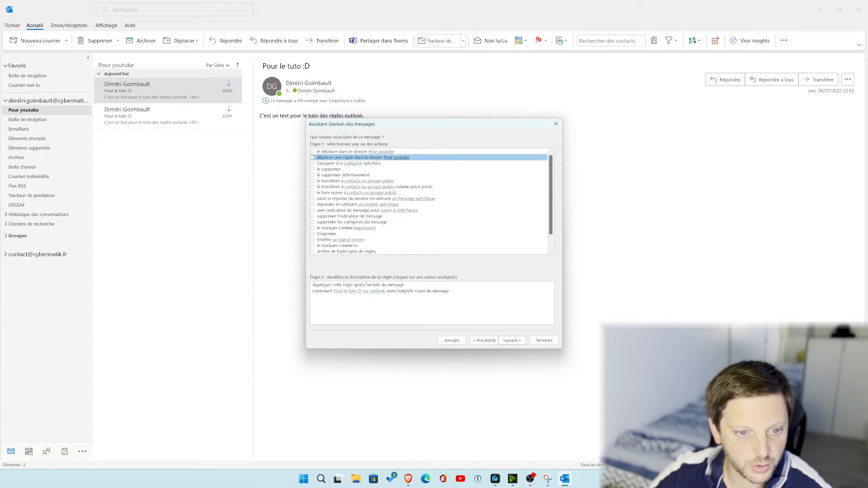
pyautogui.click(508, 341)
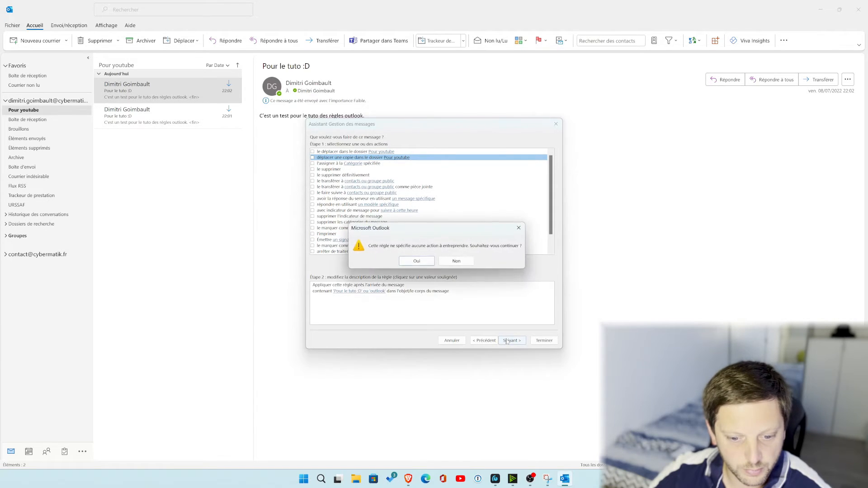
pyautogui.click(457, 262)
pyautogui.click(313, 158)
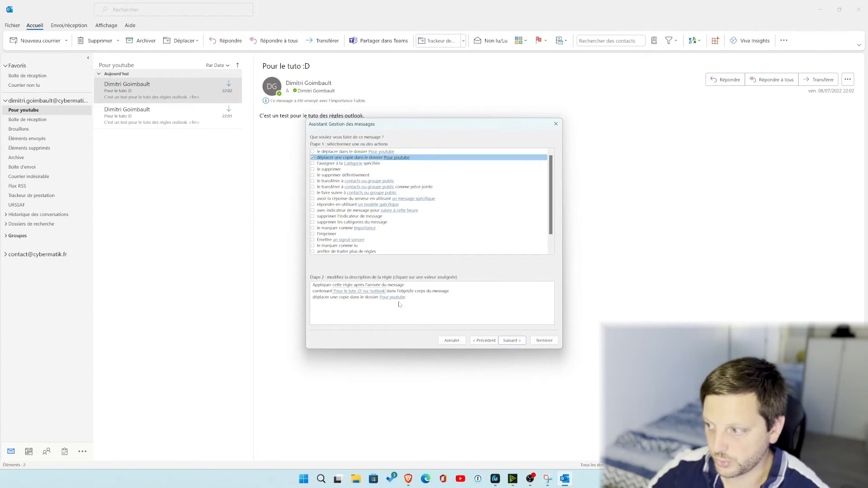
# Step: Leave the rule without exceptions, keep its suggested name and enabled state, and finish creating it
pyautogui.click(510, 340)
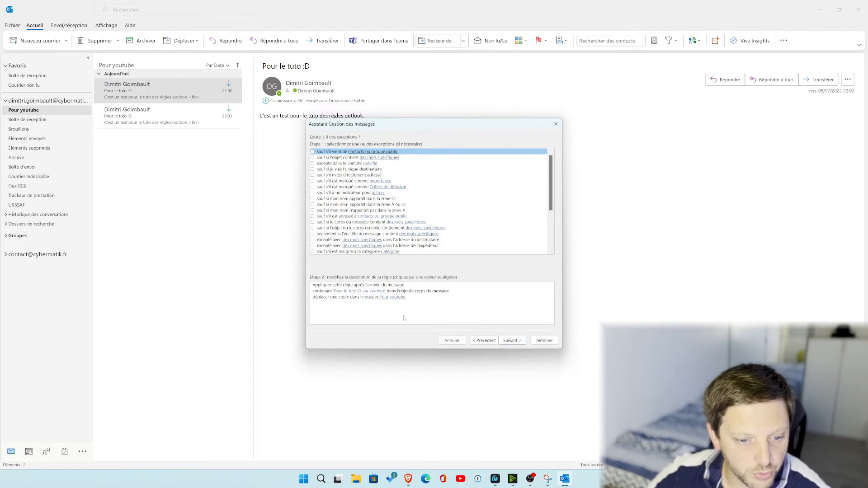
pyautogui.scroll(-3, 483, 312)
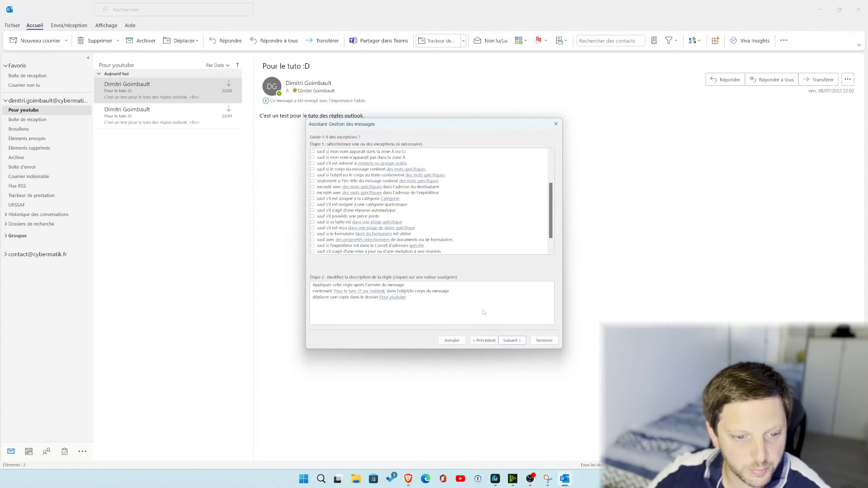
pyautogui.click(511, 340)
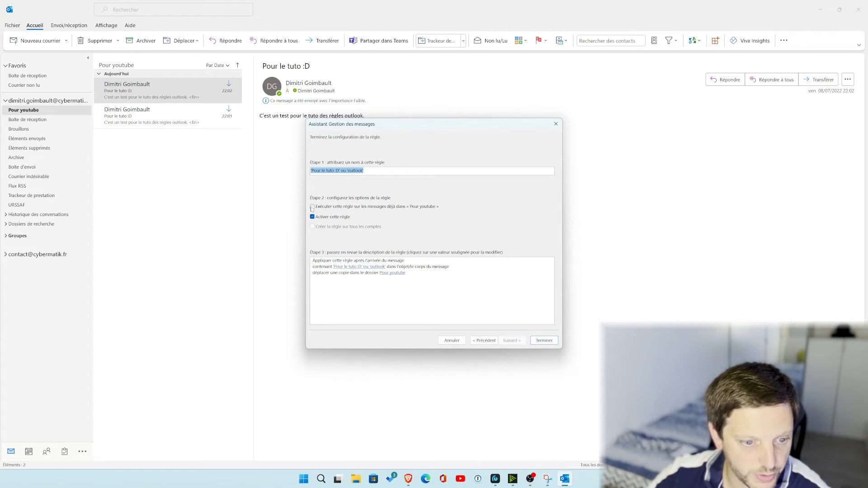
pyautogui.click(395, 294)
pyautogui.click(544, 340)
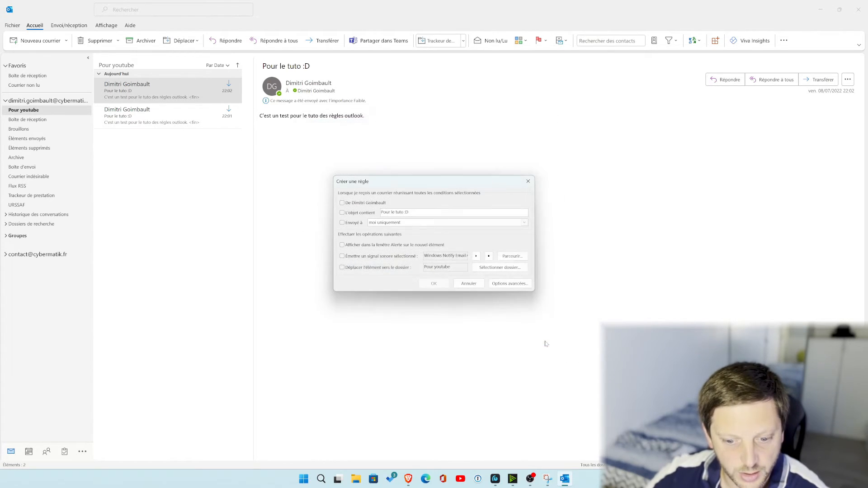
pyautogui.press('Return')
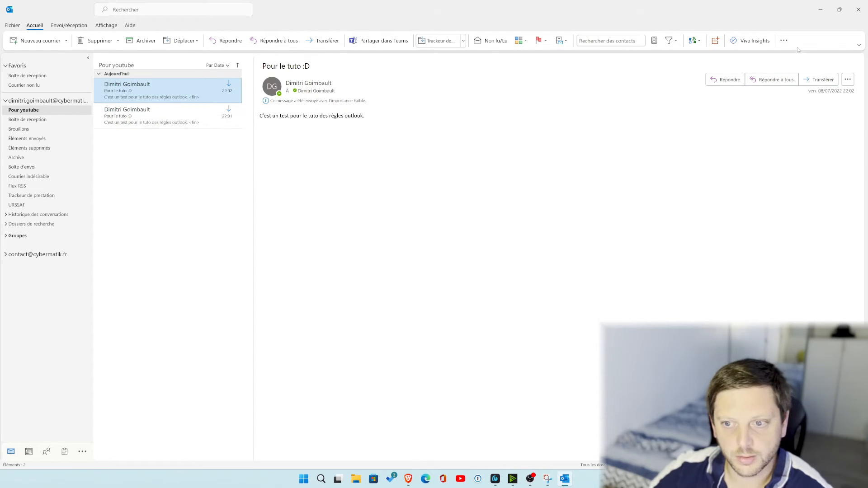
# Step: Review the settings of the 'Pour le tuto :D' or 'outlook' rule in the rules manager, finish its wizard and apply the rules
pyautogui.click(784, 41)
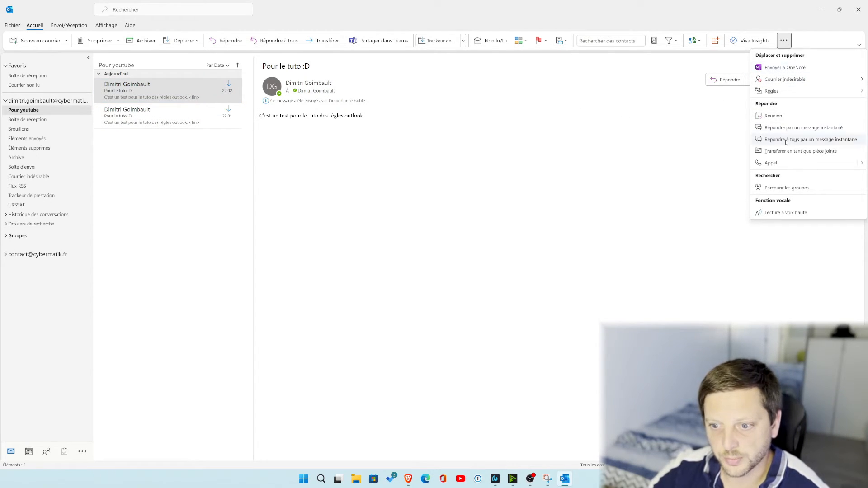
pyautogui.moveTo(784, 94)
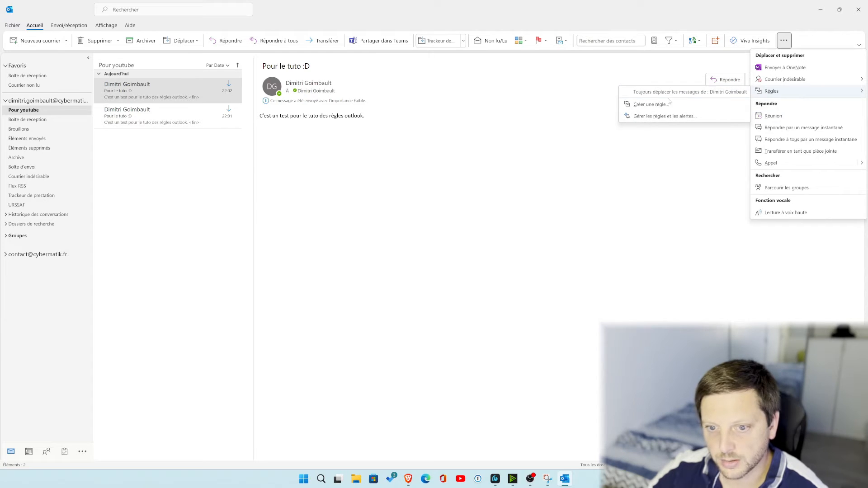
pyautogui.click(654, 116)
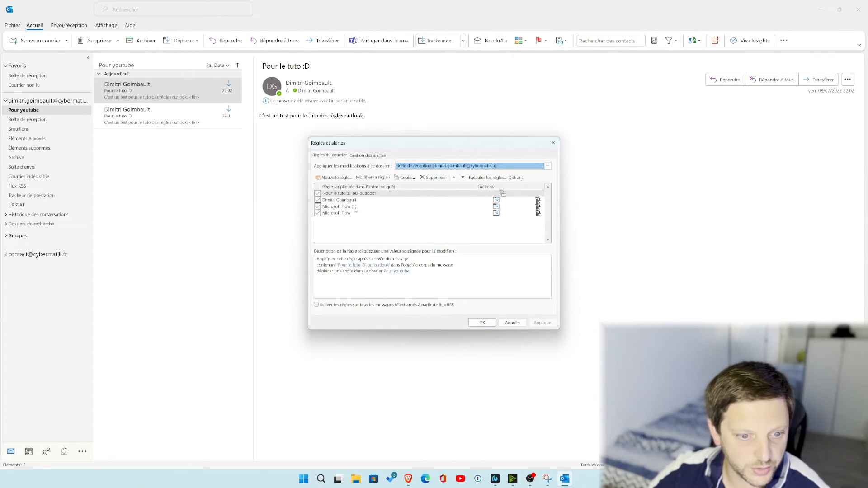
pyautogui.click(338, 194)
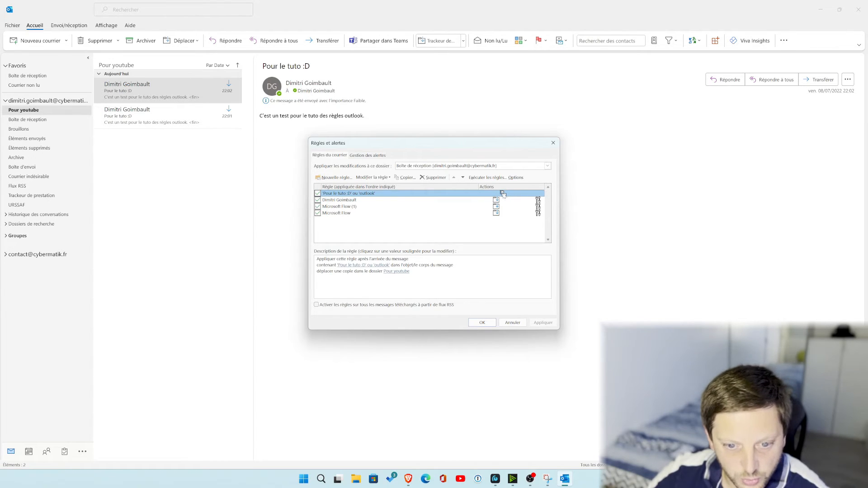
pyautogui.doubleClick(344, 194)
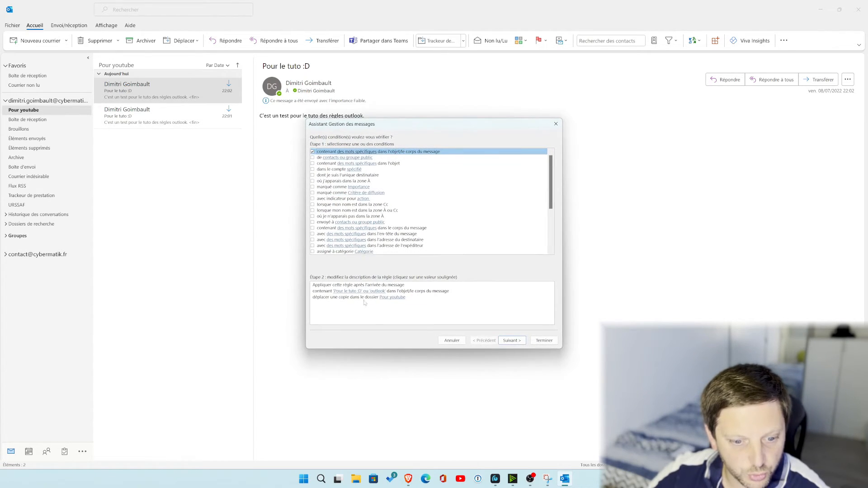
pyautogui.click(544, 340)
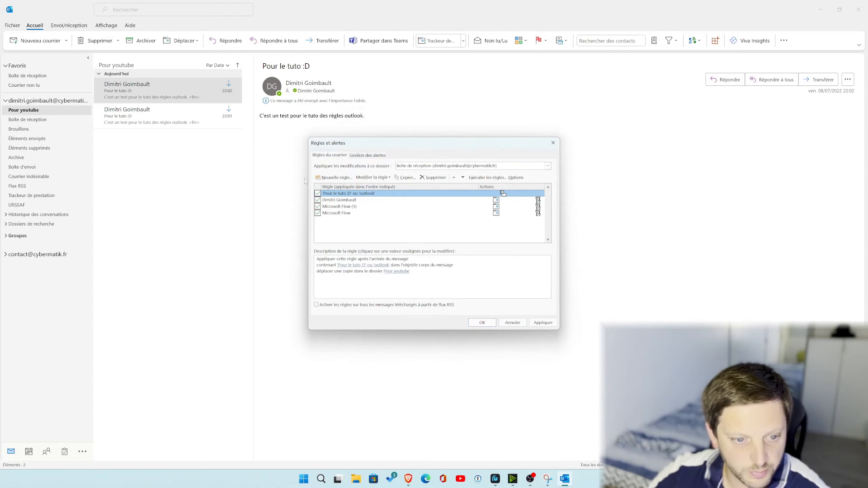
pyautogui.click(540, 326)
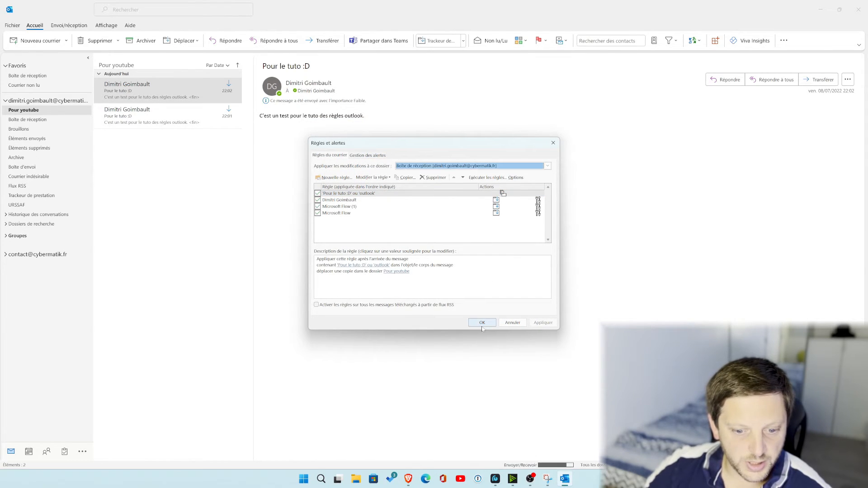
pyautogui.click(482, 323)
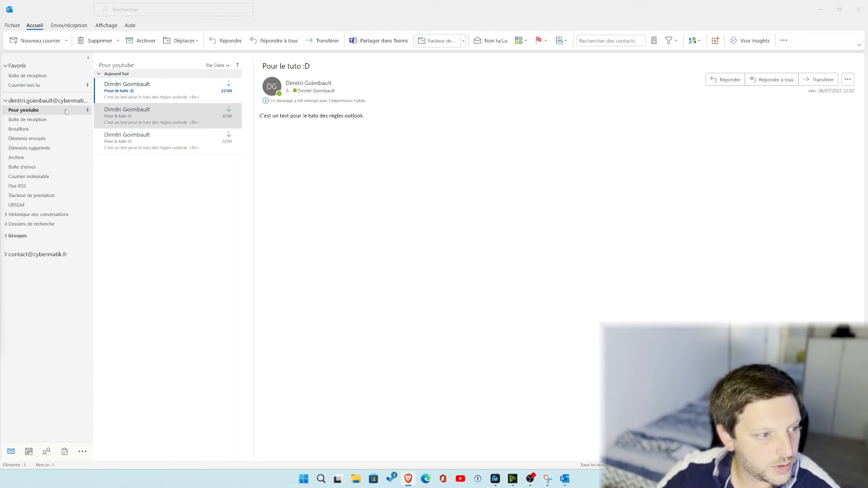
# Step: Check the newest test message in "Pour youtube" and compare that folder with the inbox (Boîte de réception)
pyautogui.click(141, 97)
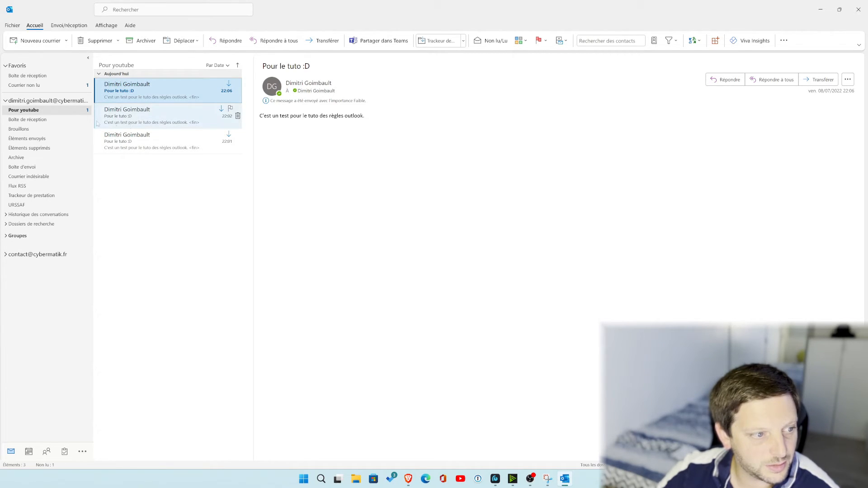
pyautogui.click(61, 121)
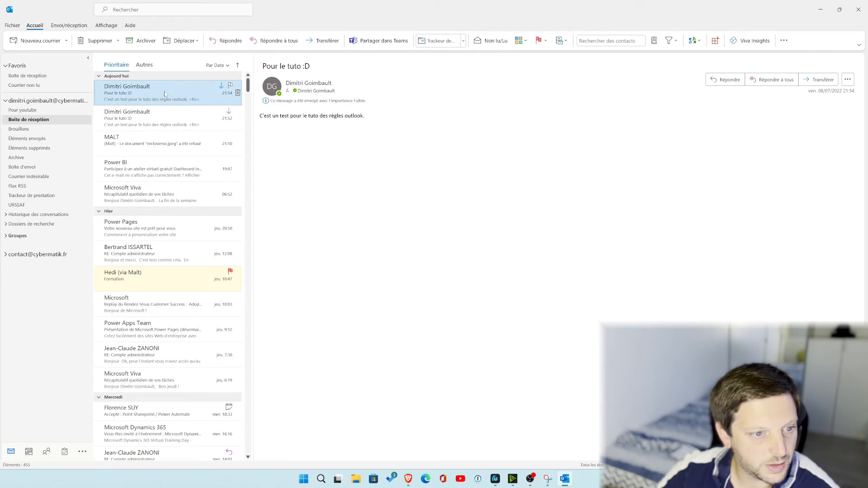
pyautogui.click(32, 110)
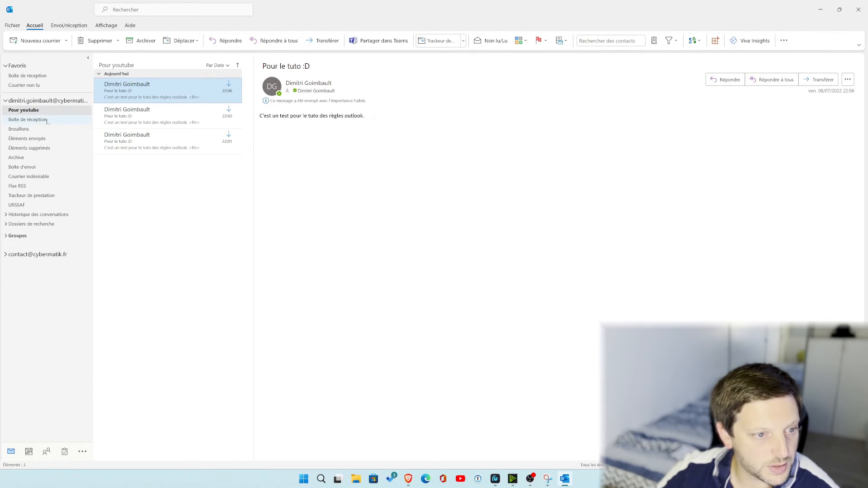
pyautogui.click(48, 121)
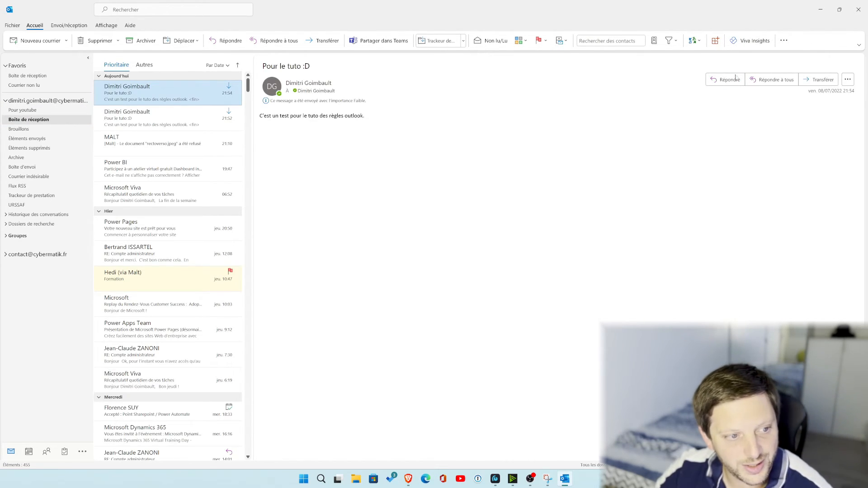
pyautogui.click(783, 40)
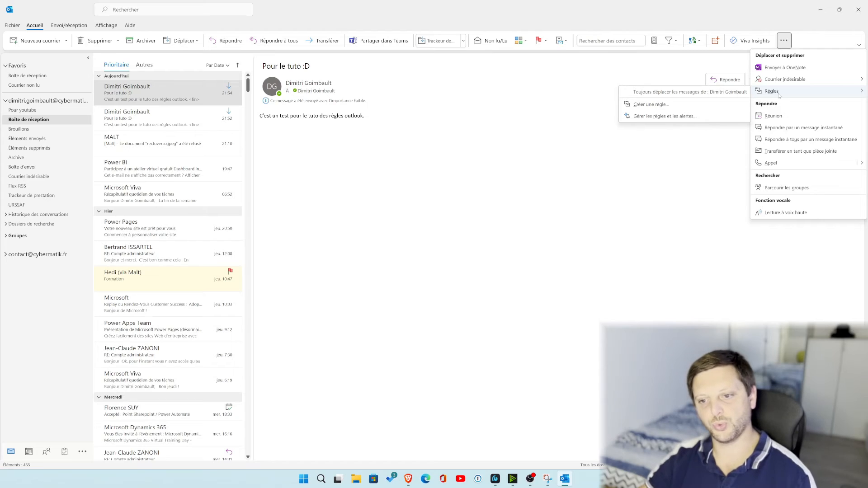
pyautogui.click(671, 105)
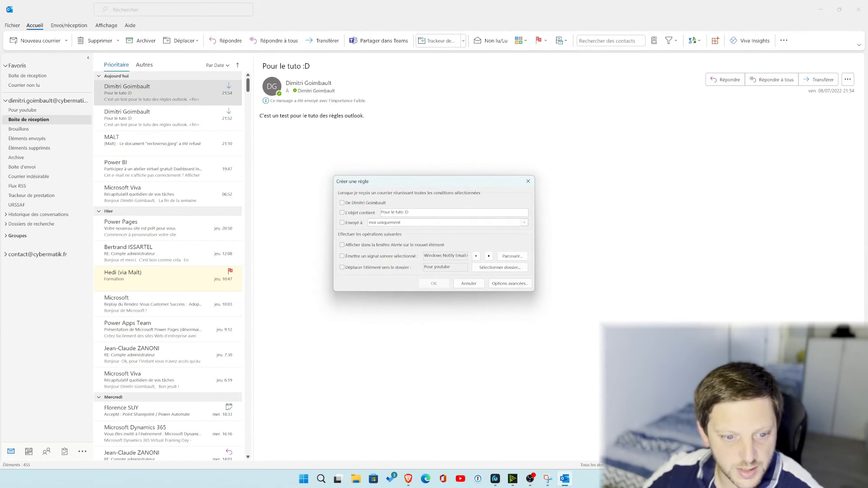
pyautogui.click(528, 181)
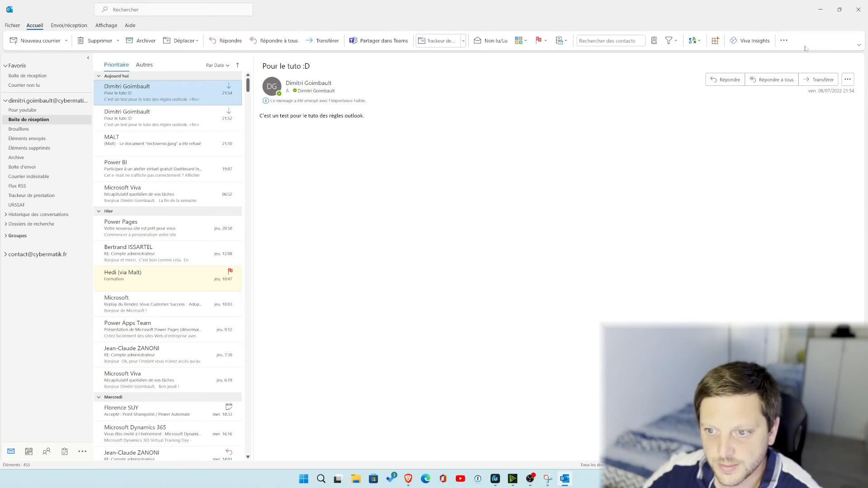
# Step: Disable the sender-based rule that moves messages to "Pour youtube" in the rules manager, and apply the change
pyautogui.click(786, 45)
pyautogui.moveTo(783, 91)
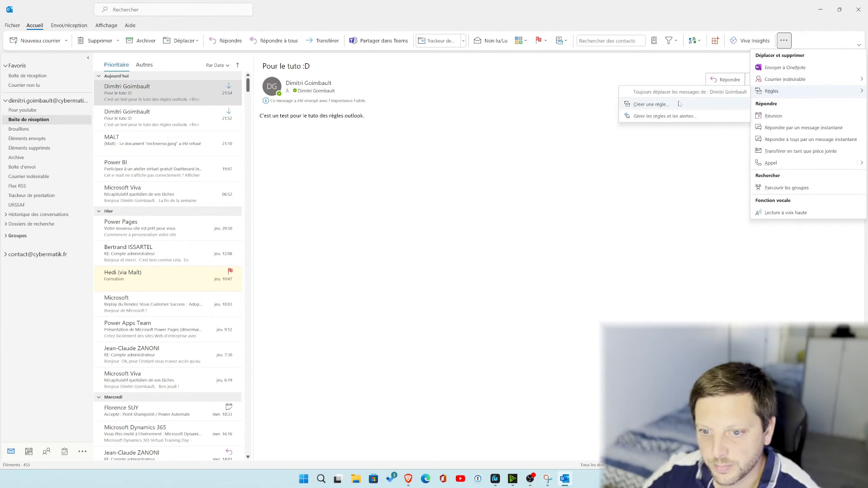
pyautogui.click(668, 117)
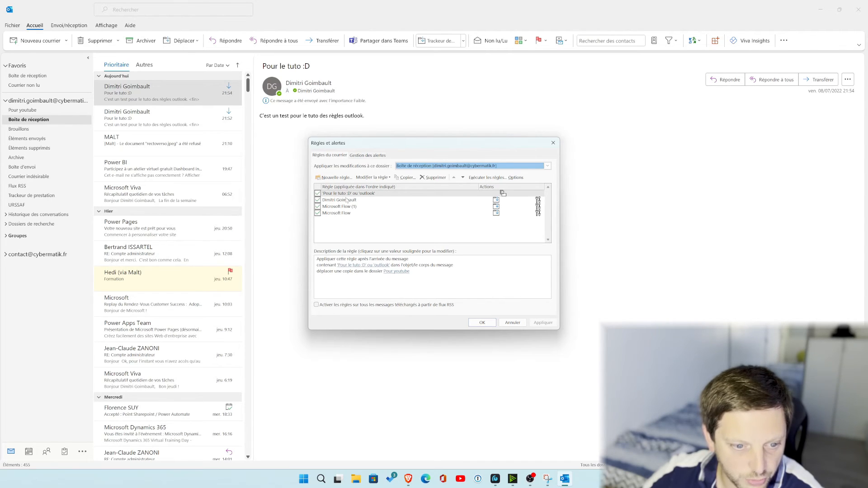
pyautogui.click(317, 200)
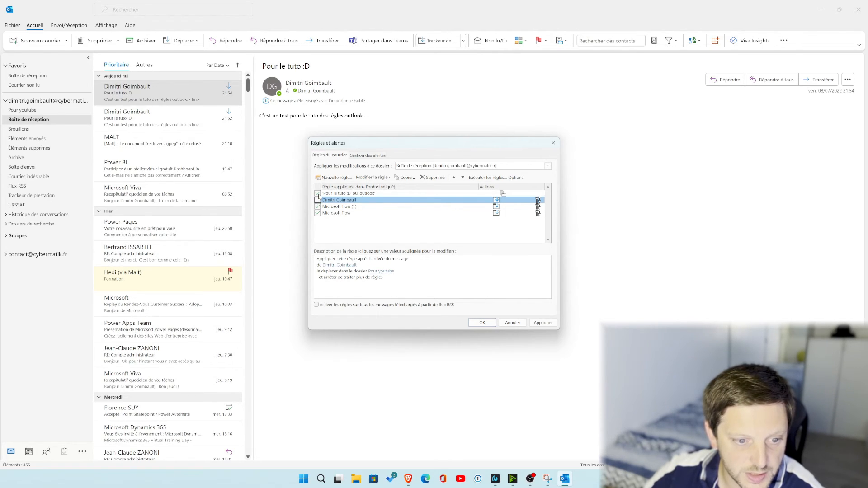
pyautogui.click(543, 322)
pyautogui.click(482, 323)
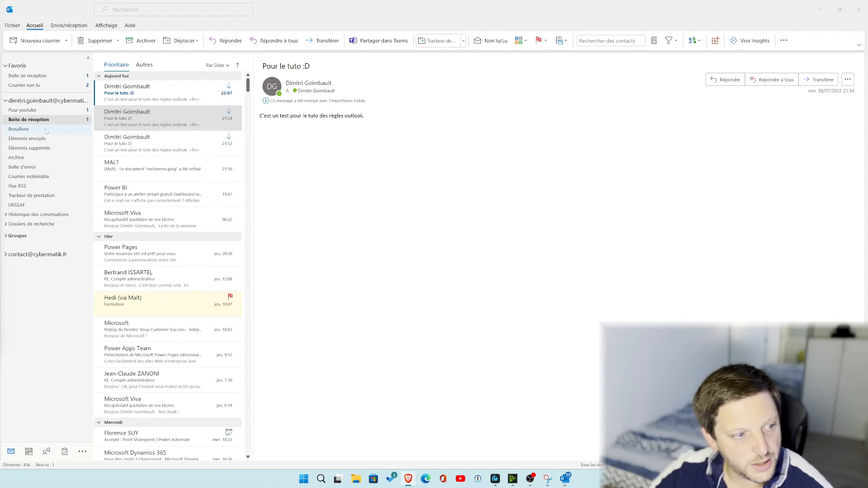
# Step: Check both the inbox and the "Pour youtube" folder for the new 22:07 "Pour le tuto :D" test message
pyautogui.click(157, 99)
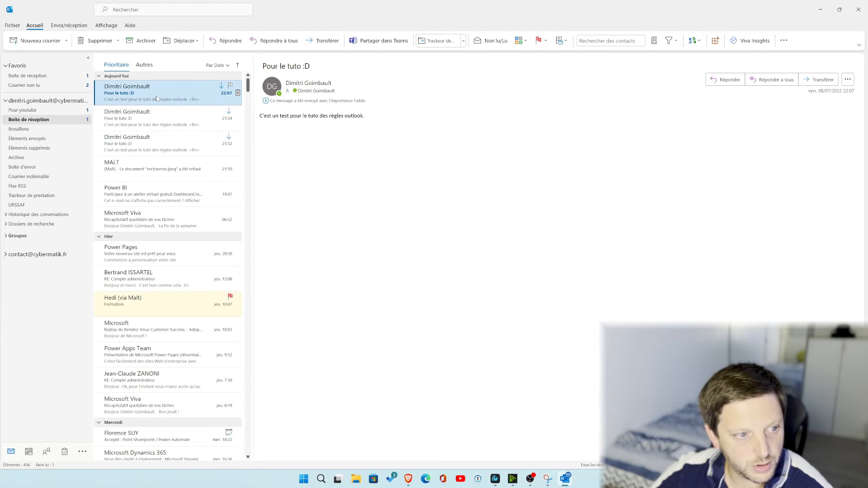
pyautogui.click(72, 110)
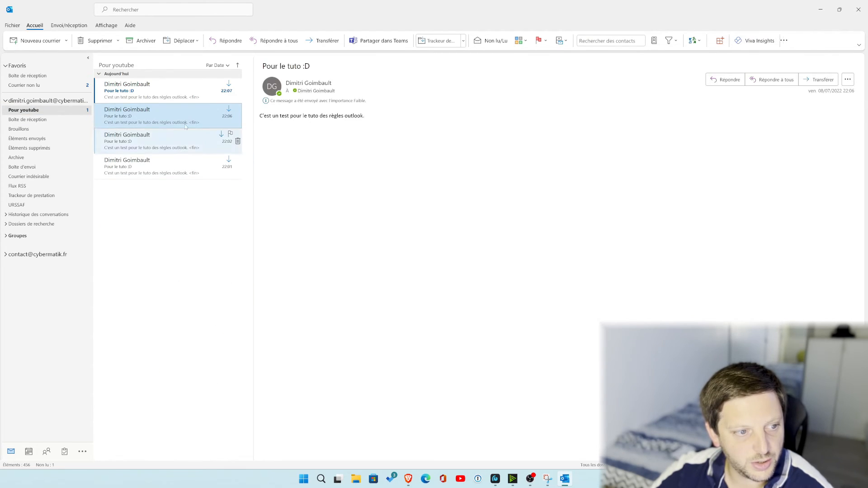
pyautogui.click(159, 89)
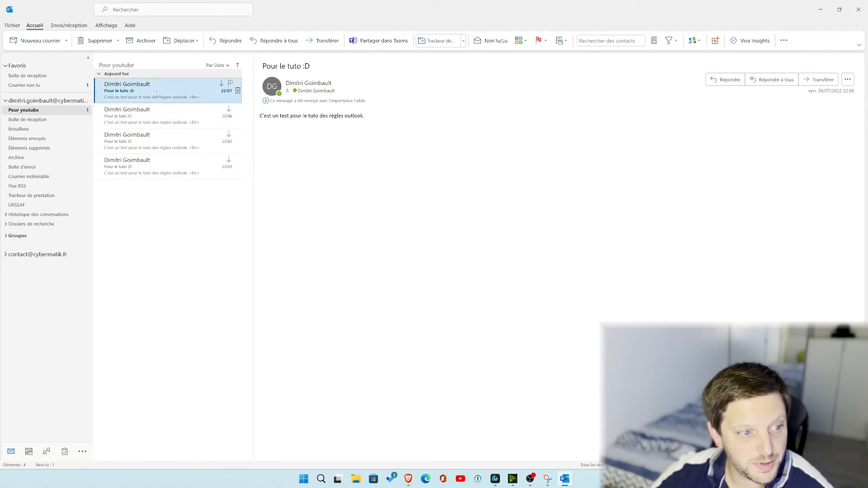
pyautogui.click(45, 120)
pyautogui.click(130, 111)
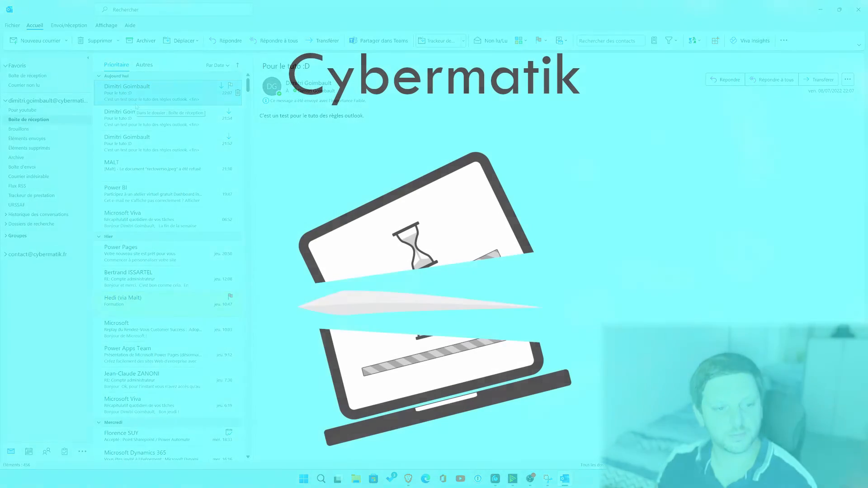